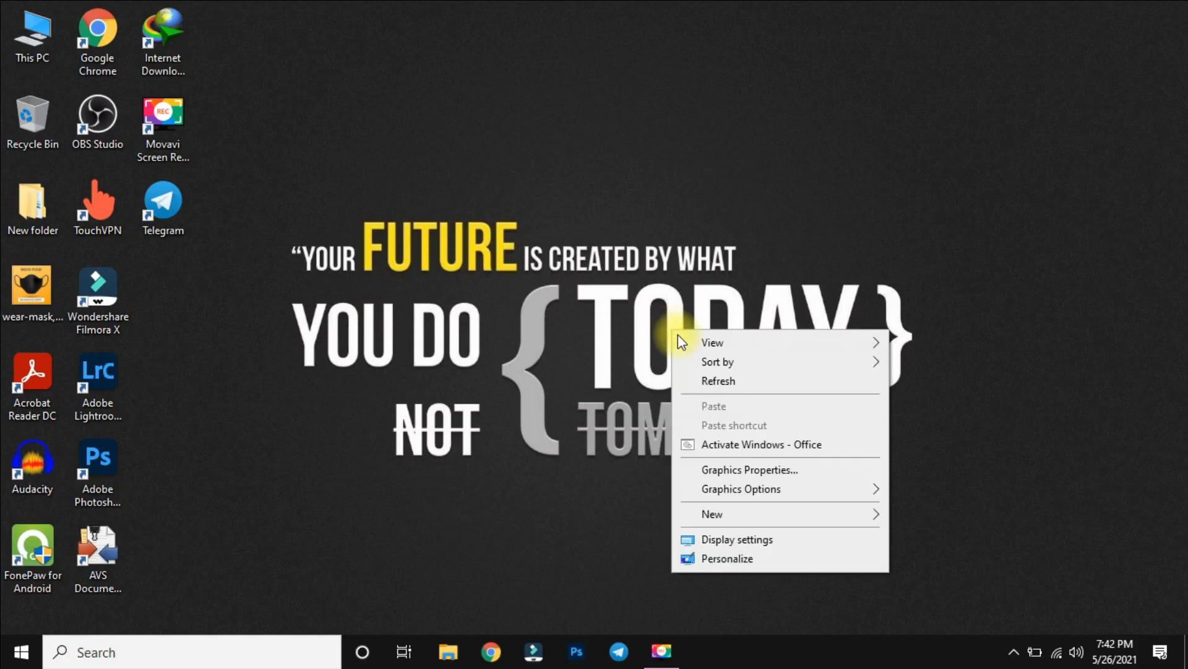
# Search Windows for "camera" and open the Camera app to check whether the webcam works.
pyautogui.click(684, 379)
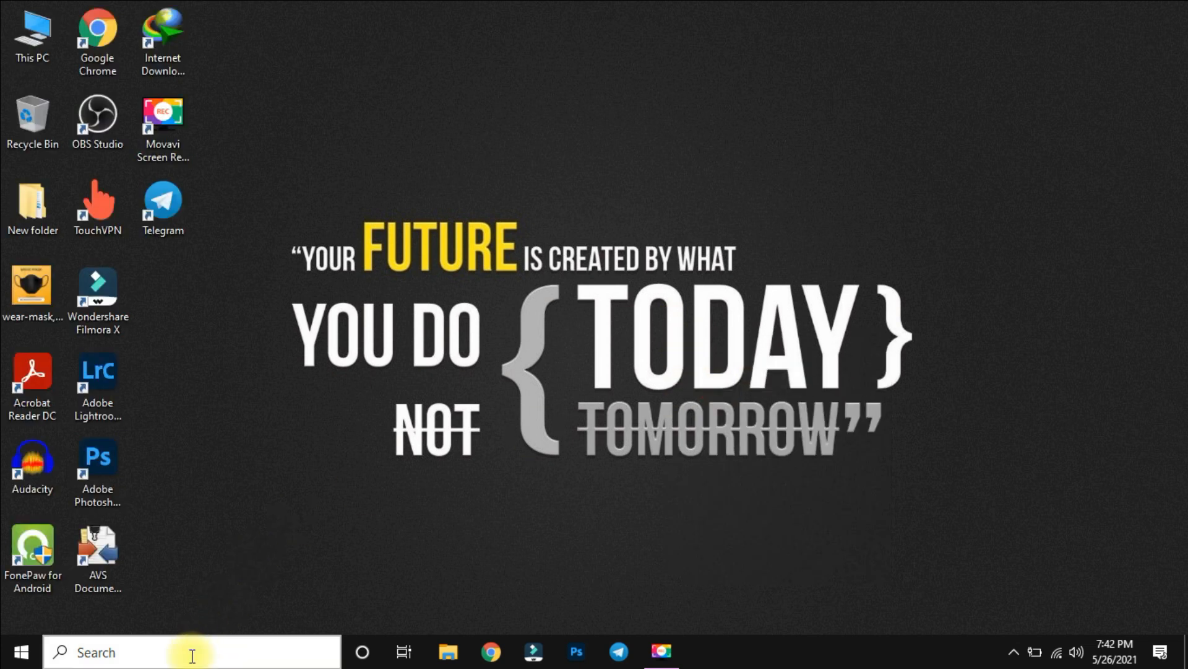
pyautogui.click(190, 653)
pyautogui.write('camera')
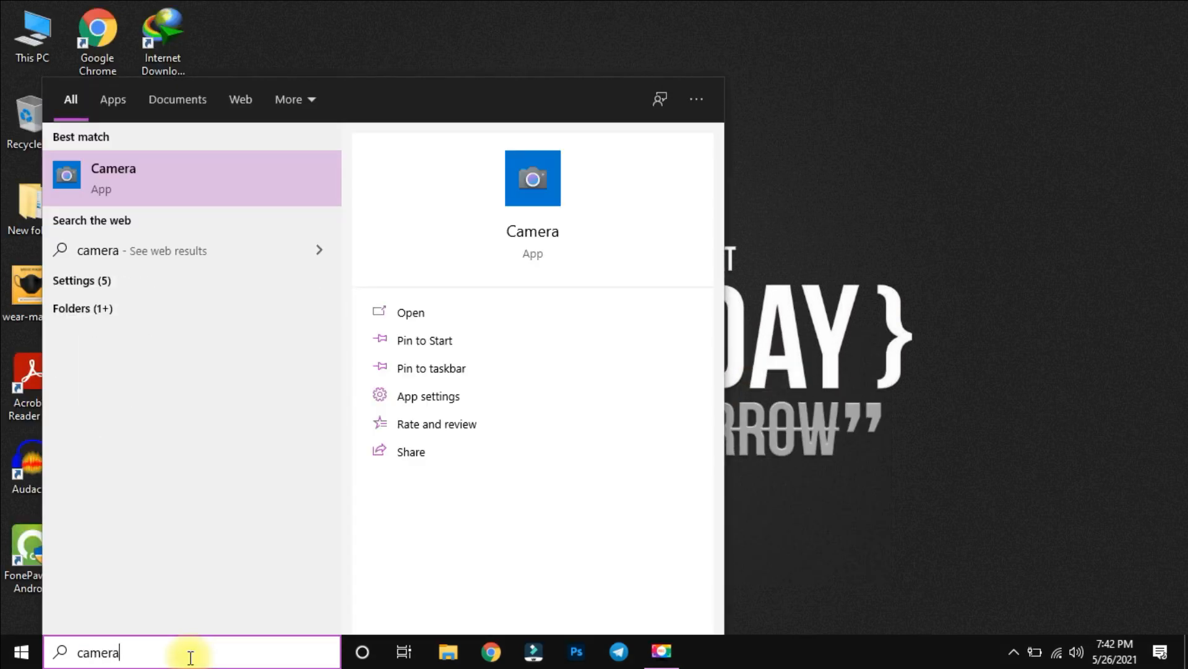
pyautogui.press('Return')
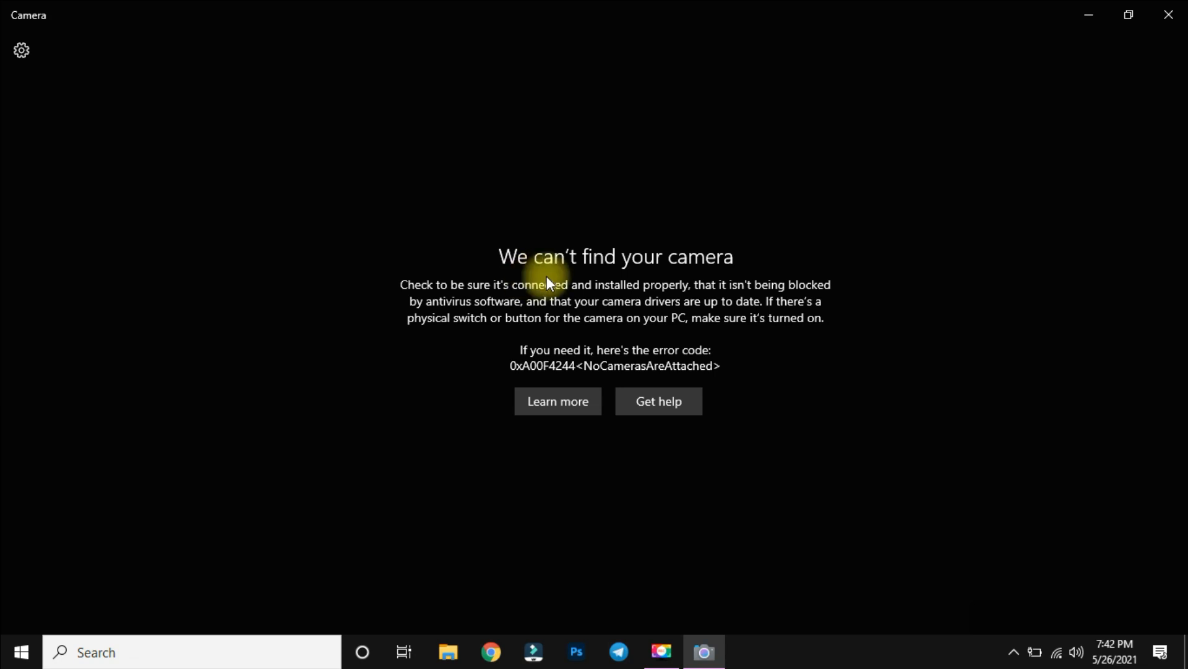
# Close the Camera app and refresh the desktop.
pyautogui.click(1169, 14)
pyautogui.rightClick(513, 254)
pyautogui.click(555, 302)
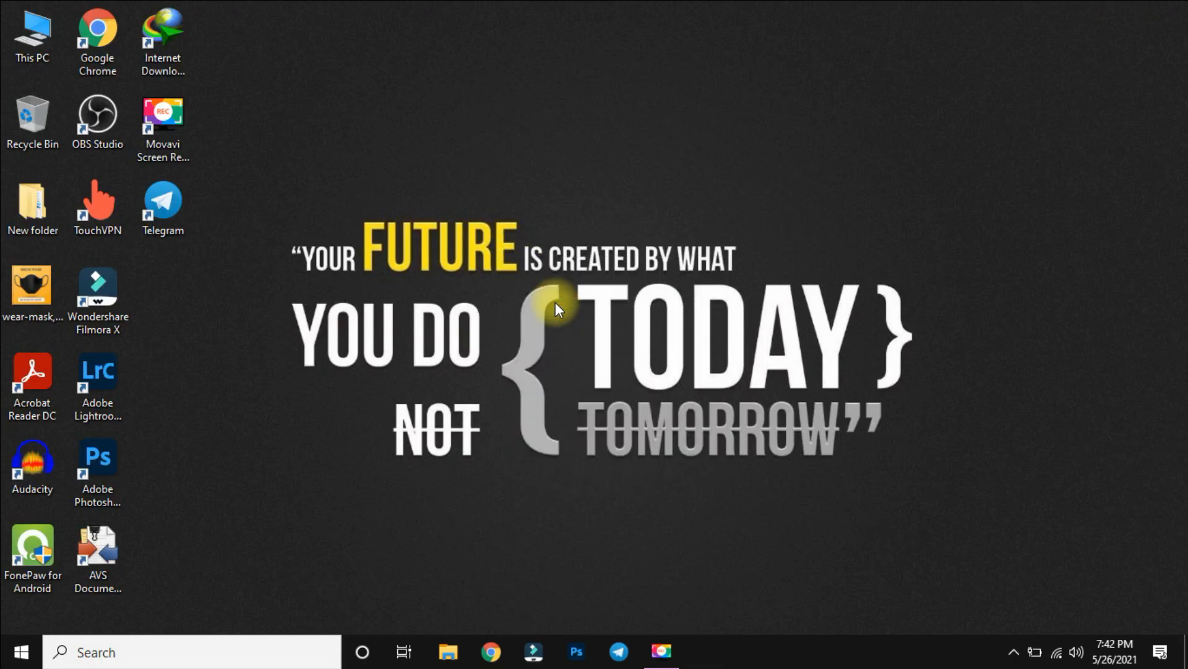
pyautogui.rightClick(556, 251)
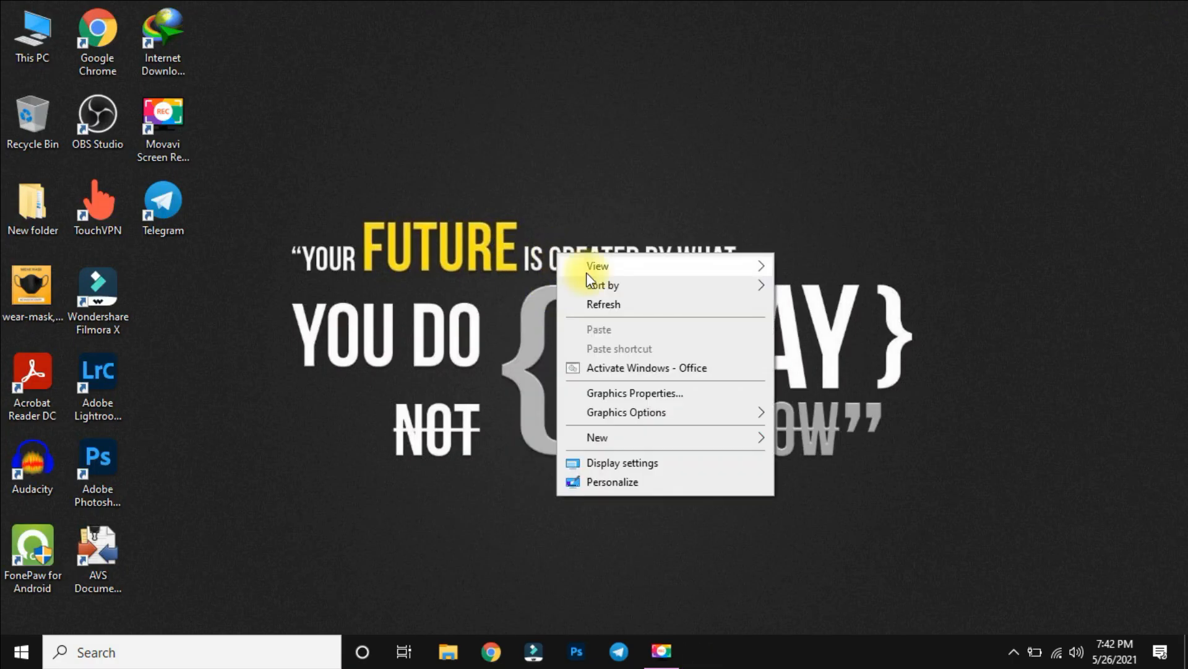
pyautogui.click(604, 303)
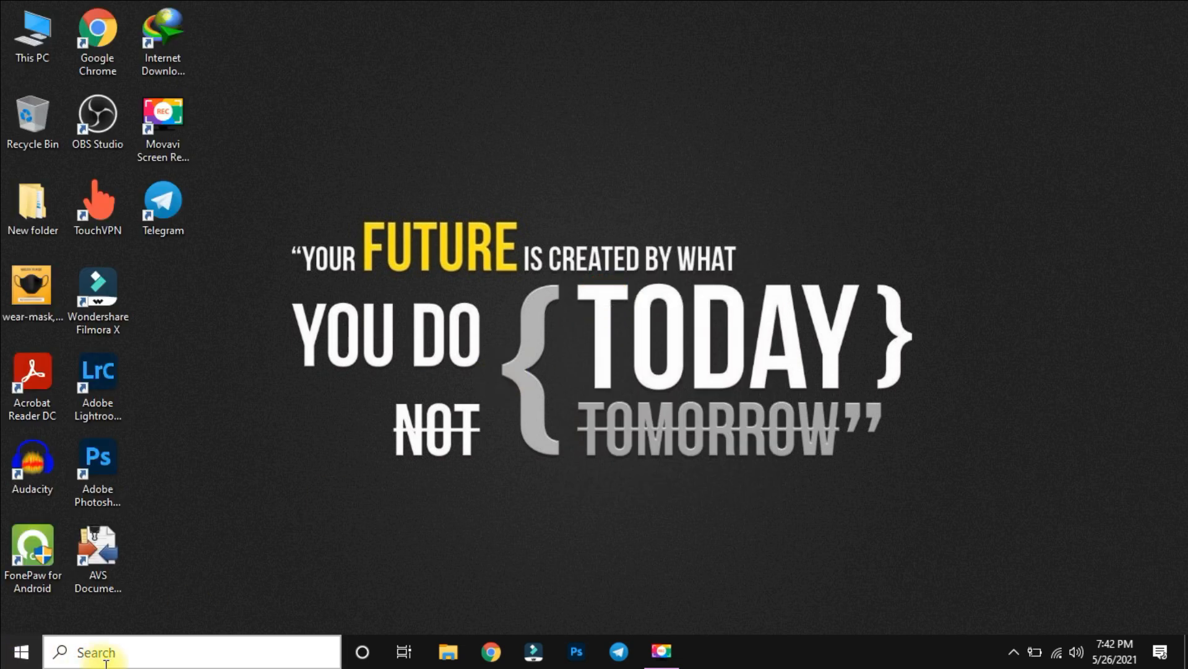
# Search Windows for "device", open Device Manager and maximize its window.
pyautogui.click(137, 655)
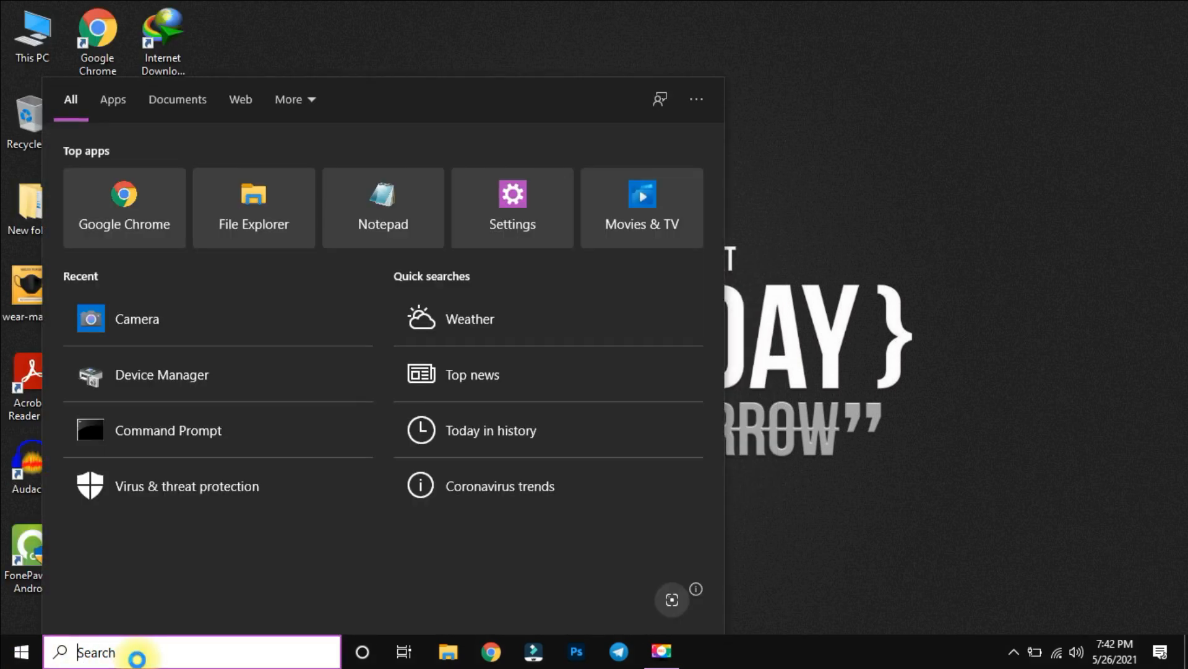
pyautogui.write('device')
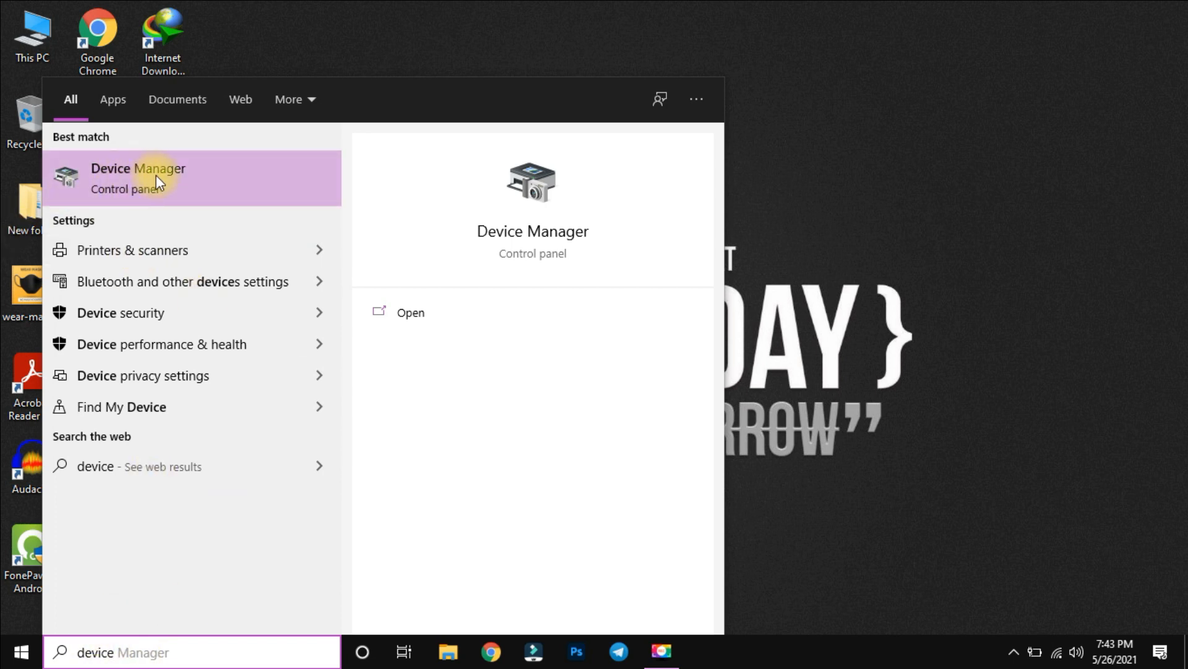
pyautogui.click(193, 173)
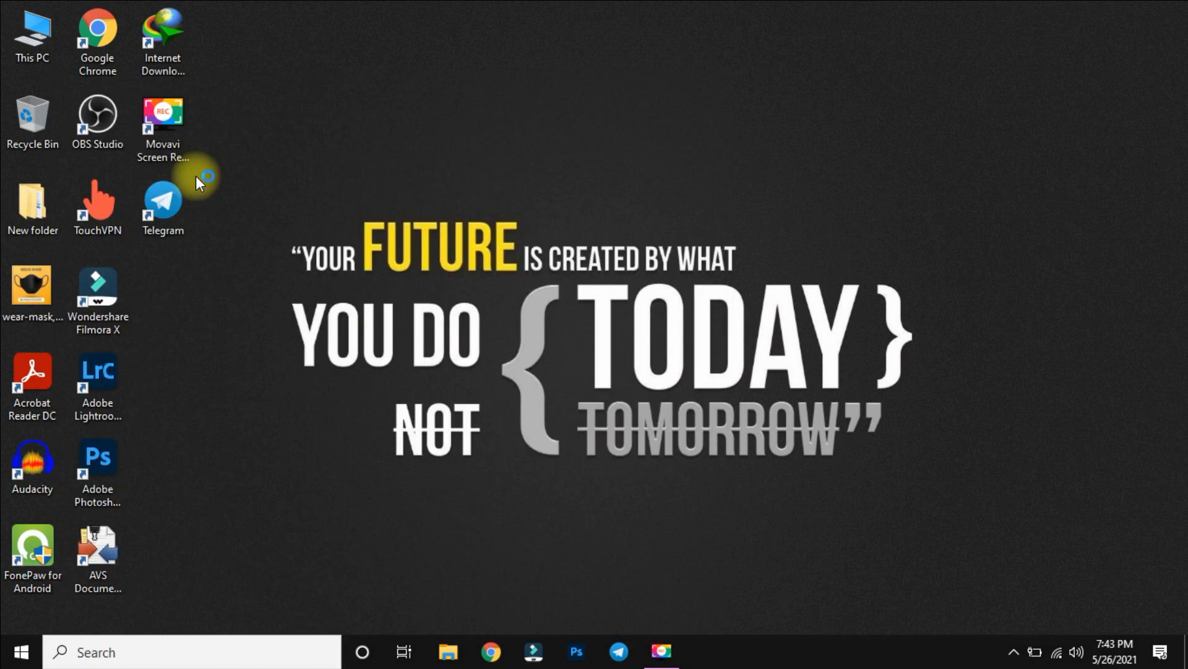
pyautogui.click(687, 50)
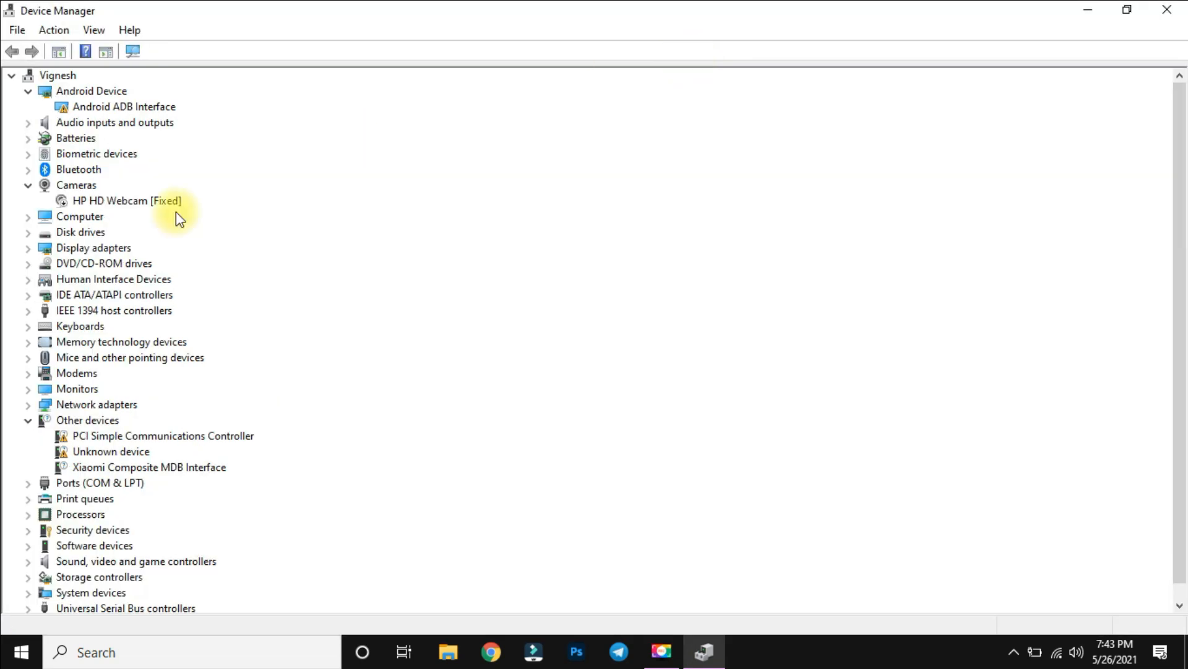
# Minimize Device Manager and refresh the desktop.
pyautogui.click(1088, 8)
pyautogui.rightClick(770, 185)
pyautogui.click(844, 238)
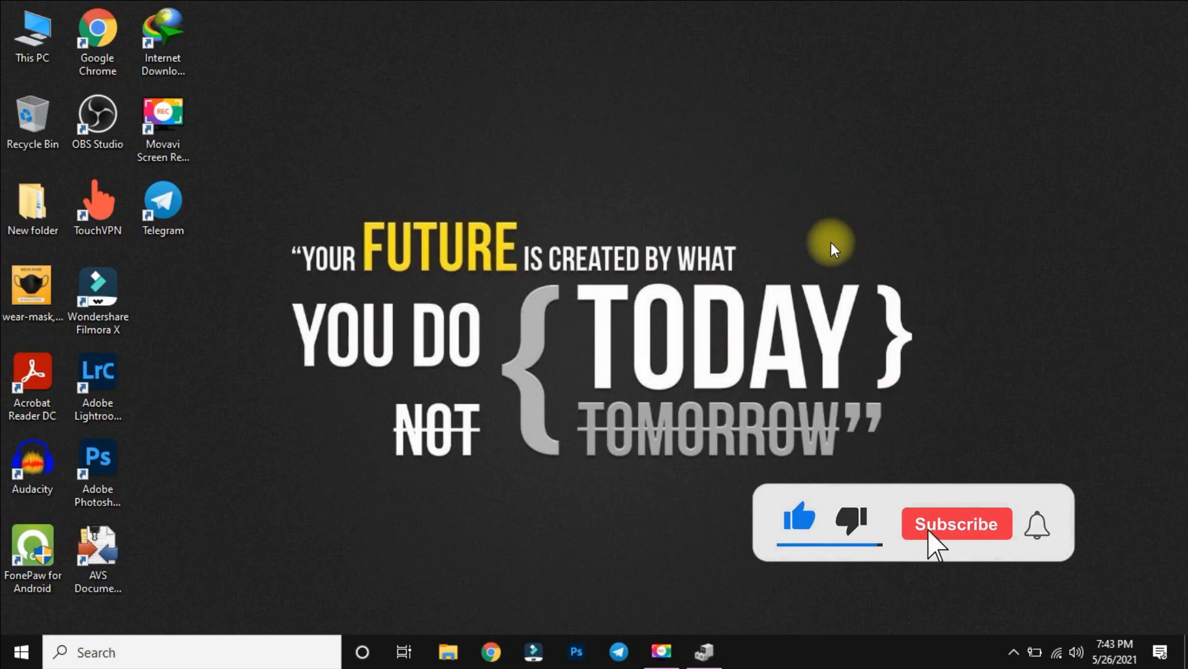
# Open a Command Prompt, launch Device Manager from it with devmgmt.msc, and maximize the new window.
pyautogui.press('super+r')
pyautogui.press('Return')
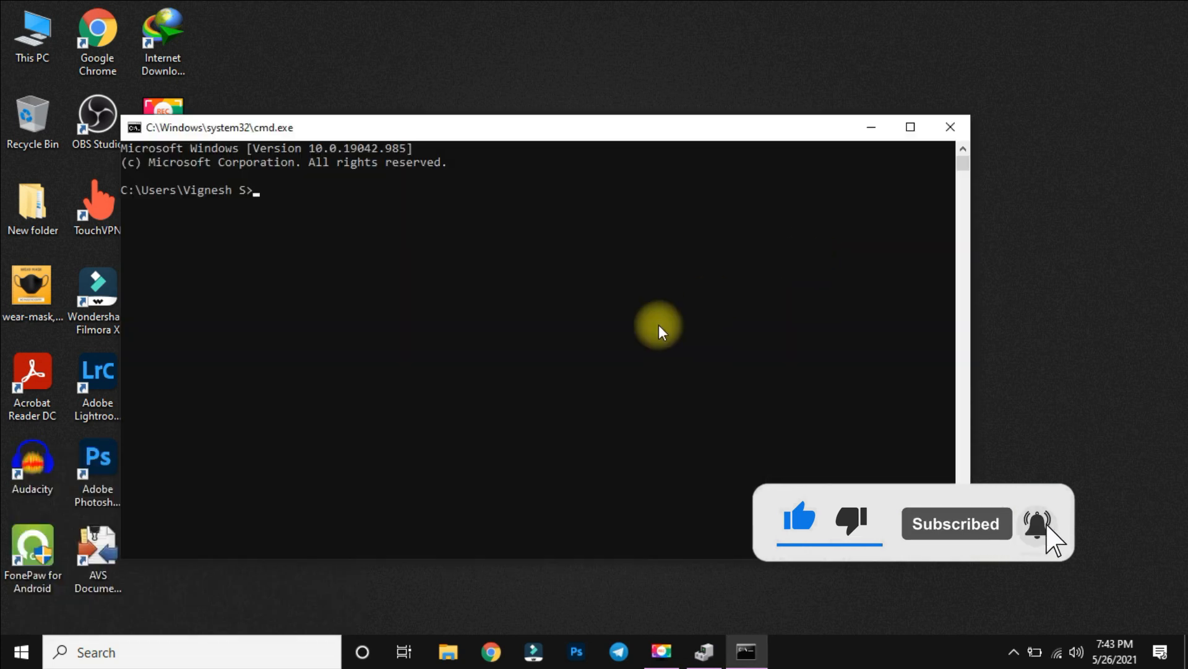
pyautogui.write('devm')
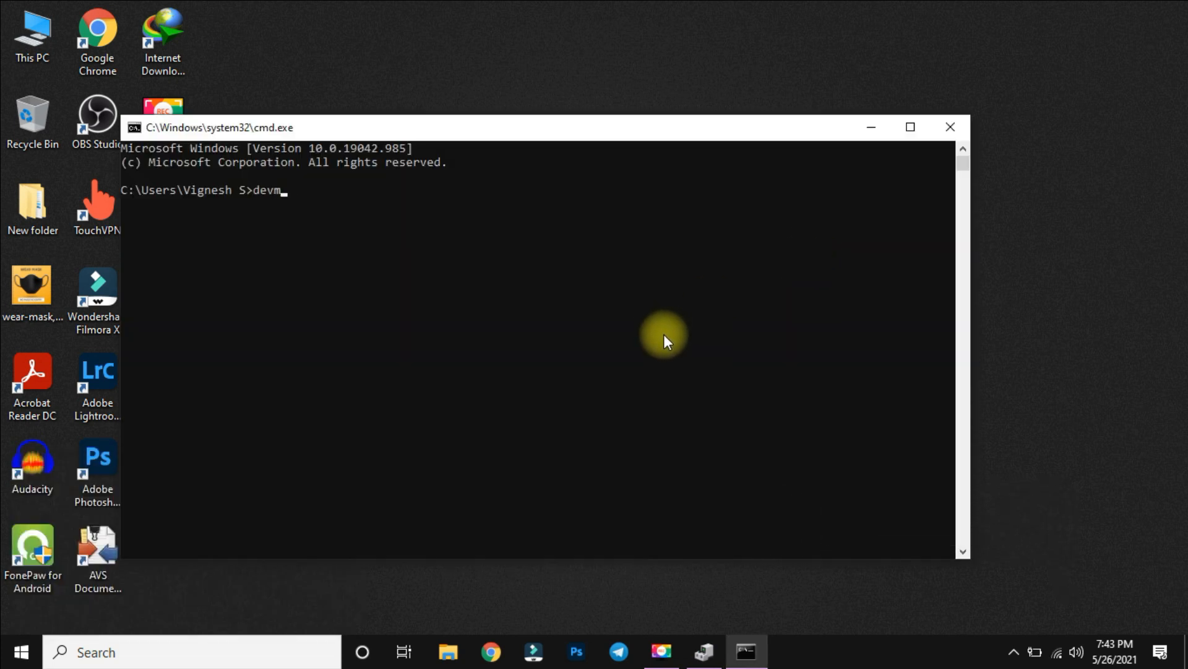
pyautogui.write('gmt.m')
pyautogui.press('Return')
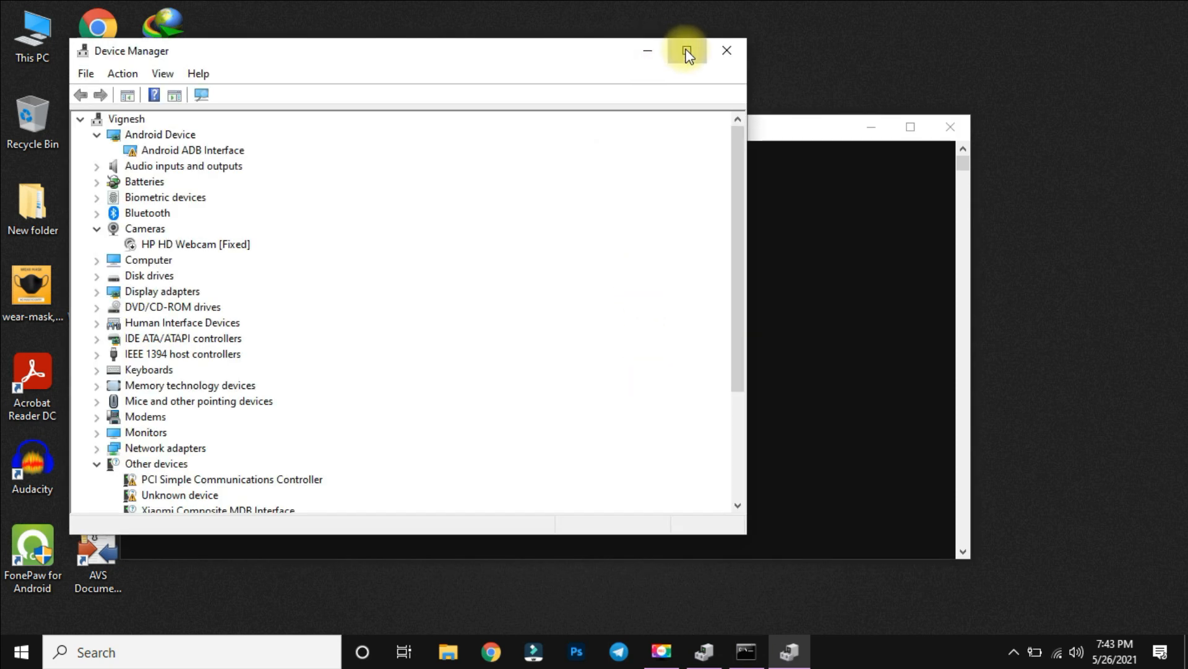
pyautogui.click(687, 52)
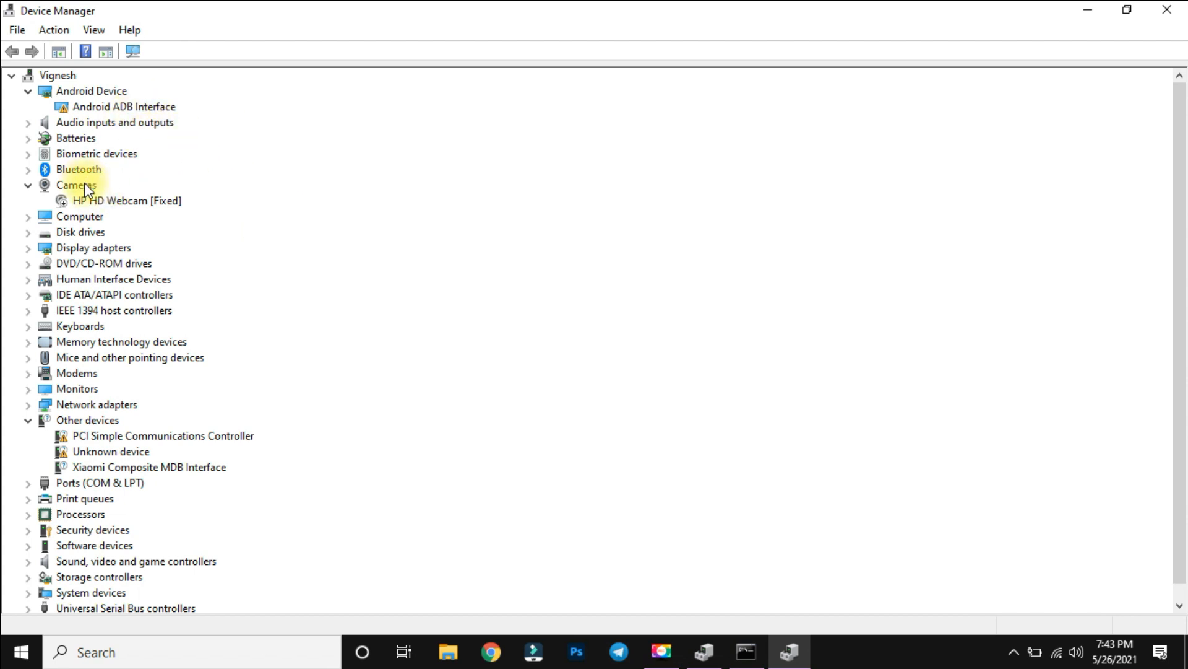
# Enable the HP HD Webcam [Fixed] device in the Cameras category.
pyautogui.click(28, 185)
pyautogui.click(28, 185)
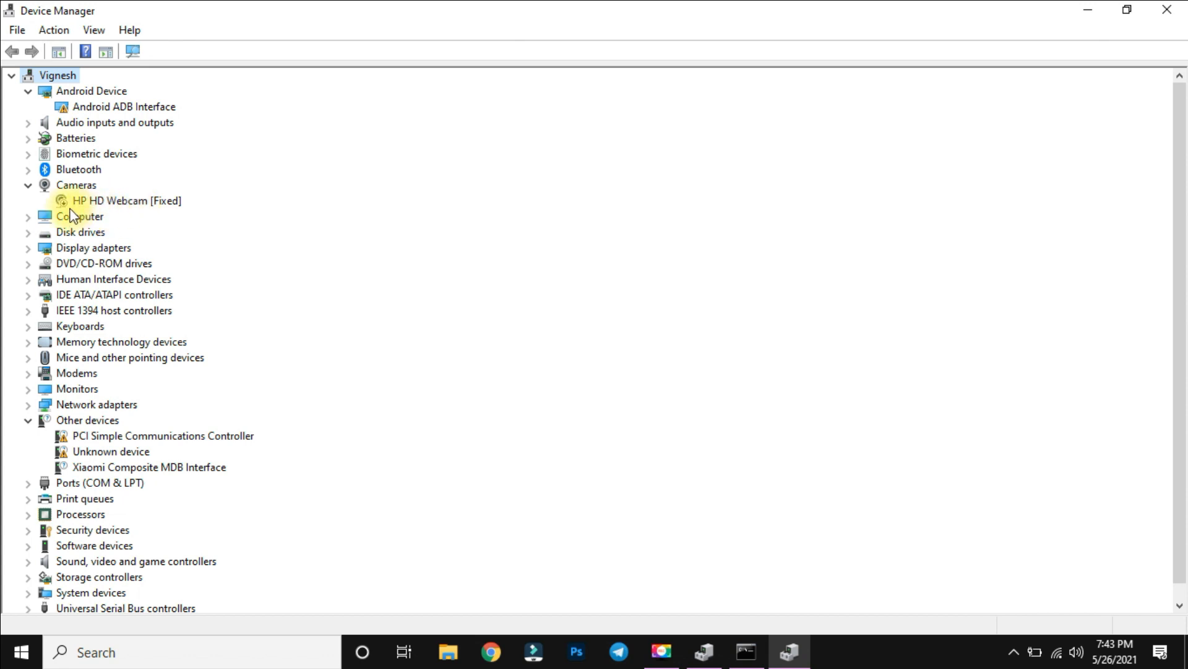
pyautogui.click(31, 172)
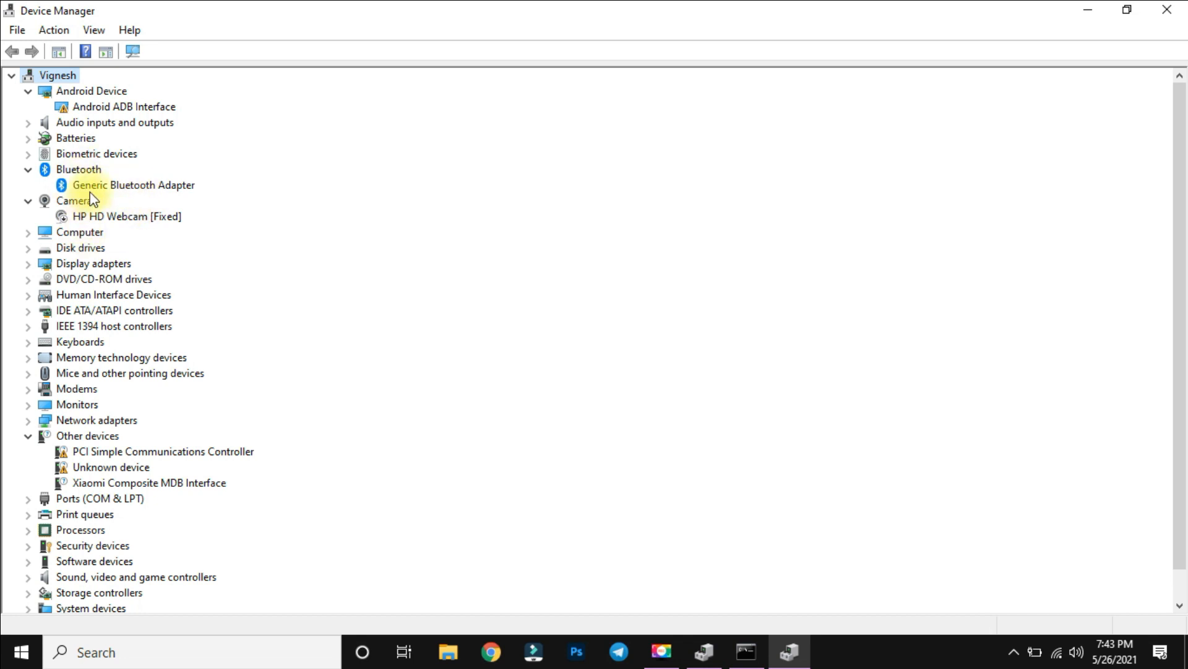
pyautogui.click(66, 221)
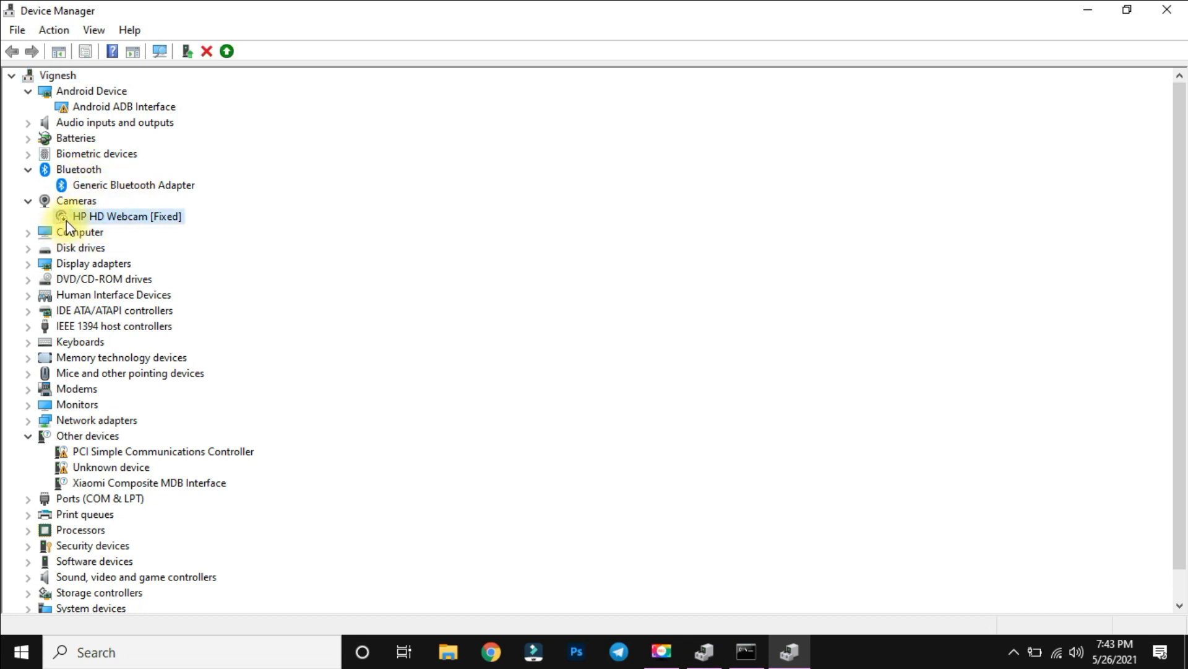
pyautogui.rightClick(99, 215)
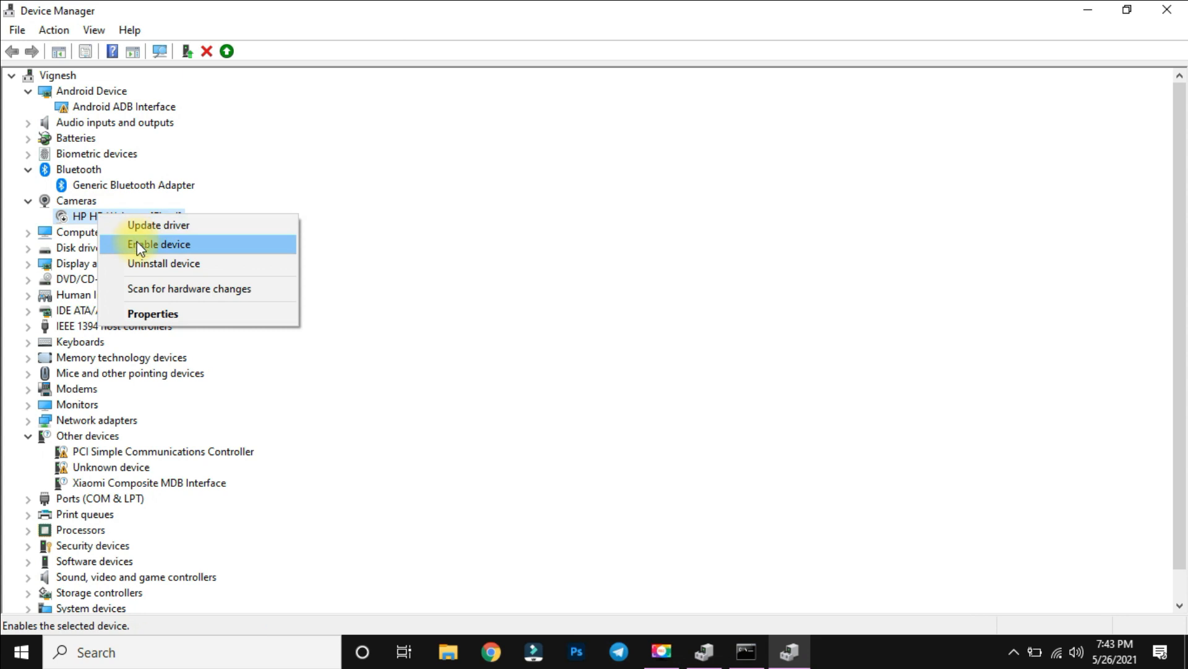
pyautogui.click(155, 247)
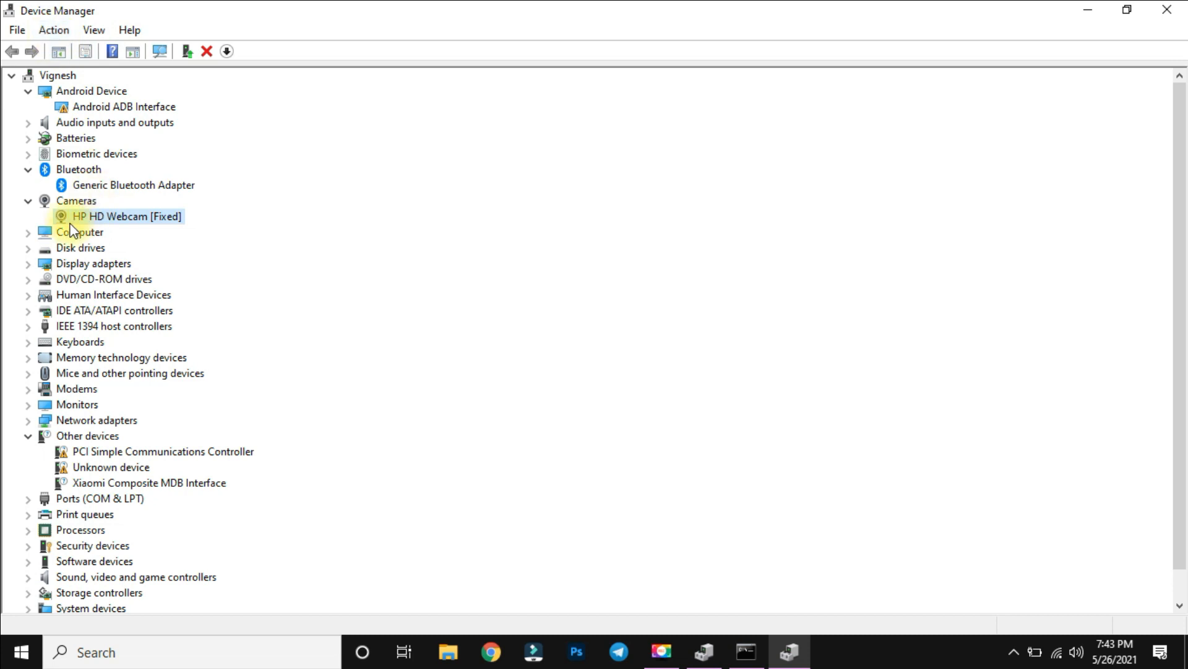
# Open the Camera app again through a Windows search to test the enabled webcam, and close it.
pyautogui.click(199, 653)
pyautogui.write('camera')
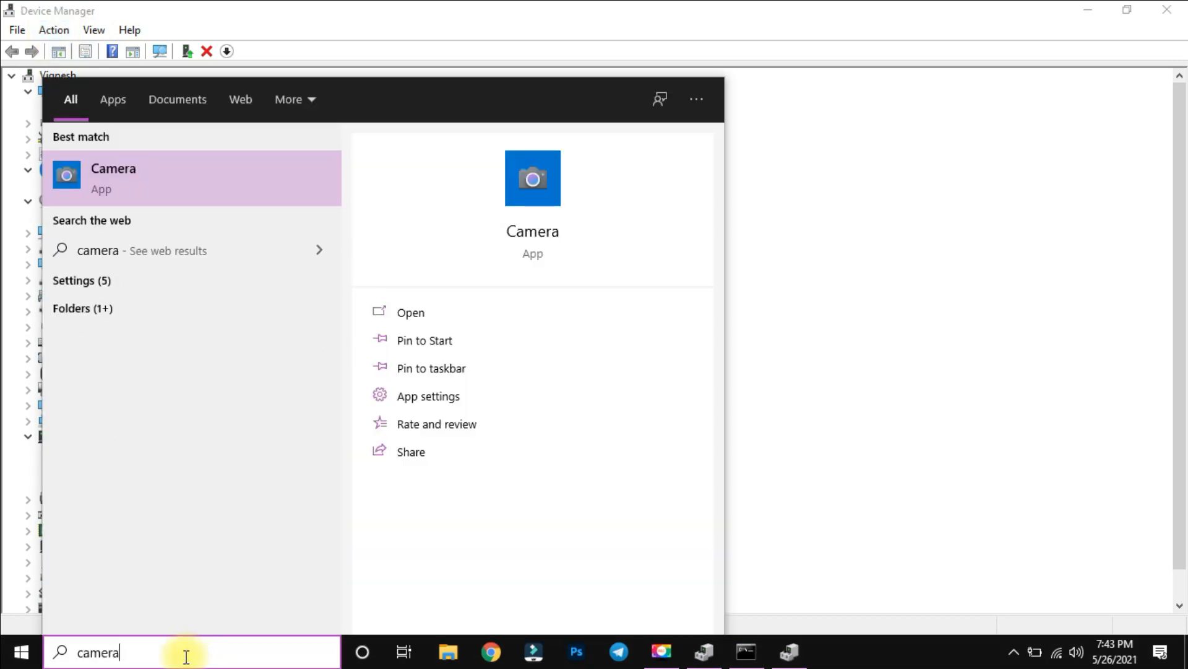
pyautogui.press('Return')
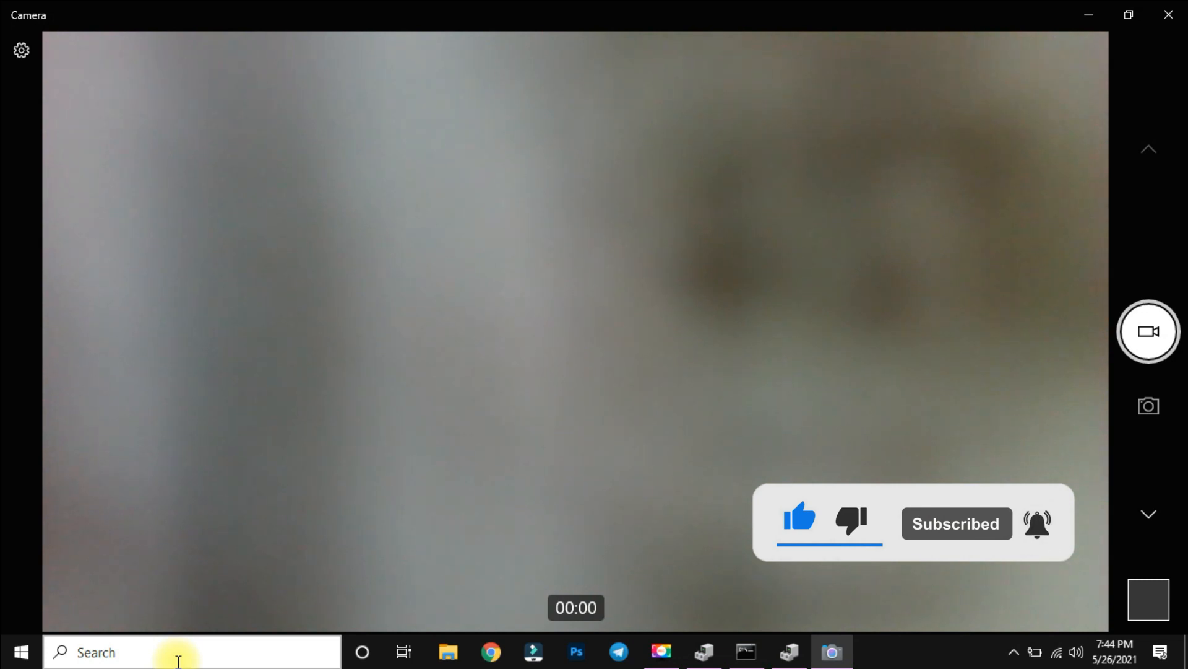
pyautogui.click(1183, 7)
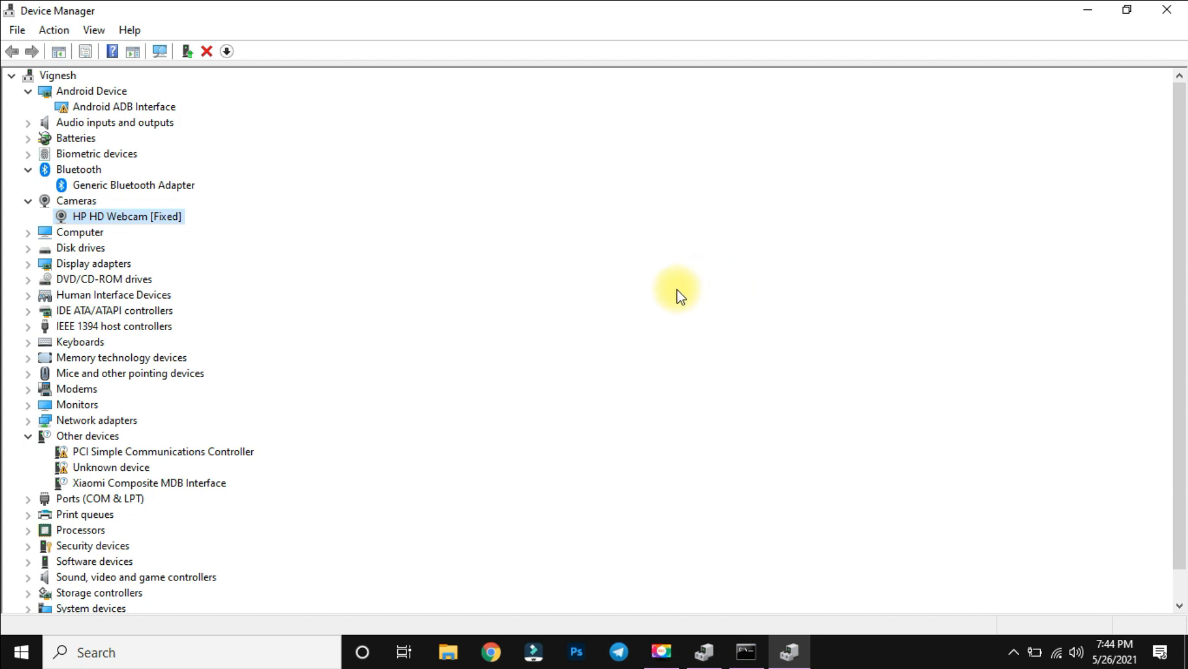
# Switch to Google Chrome, search Google for "hp elitebook 8460p drivers" and open the HP support driver page.
pyautogui.click(514, 647)
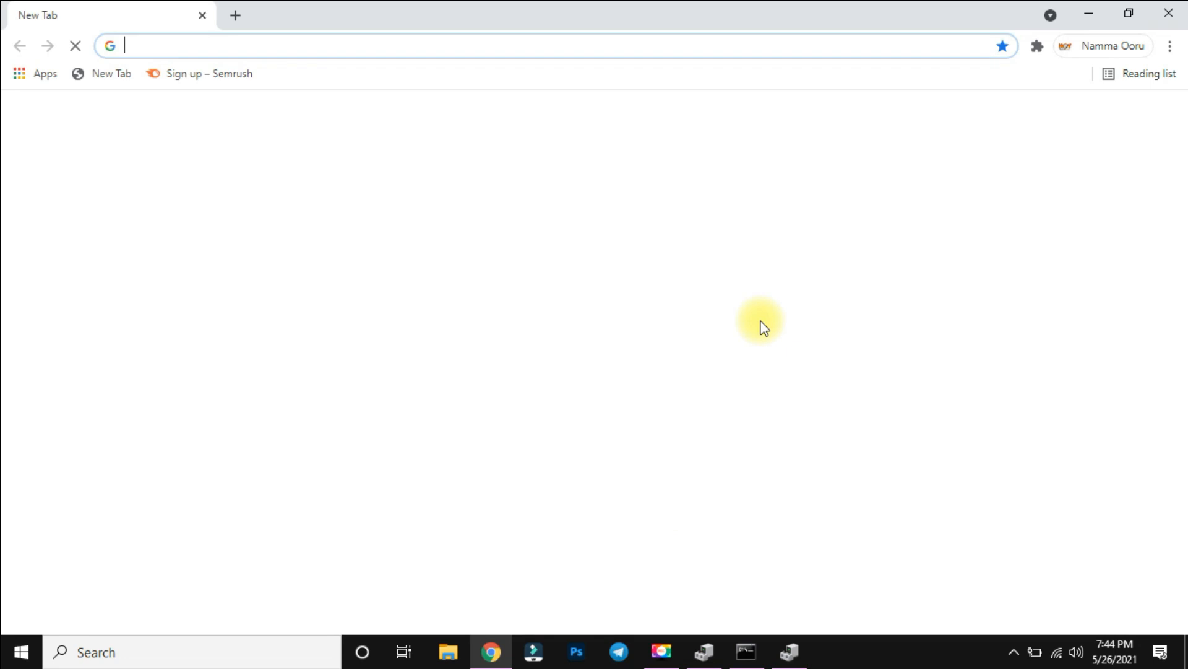
pyautogui.click(402, 447)
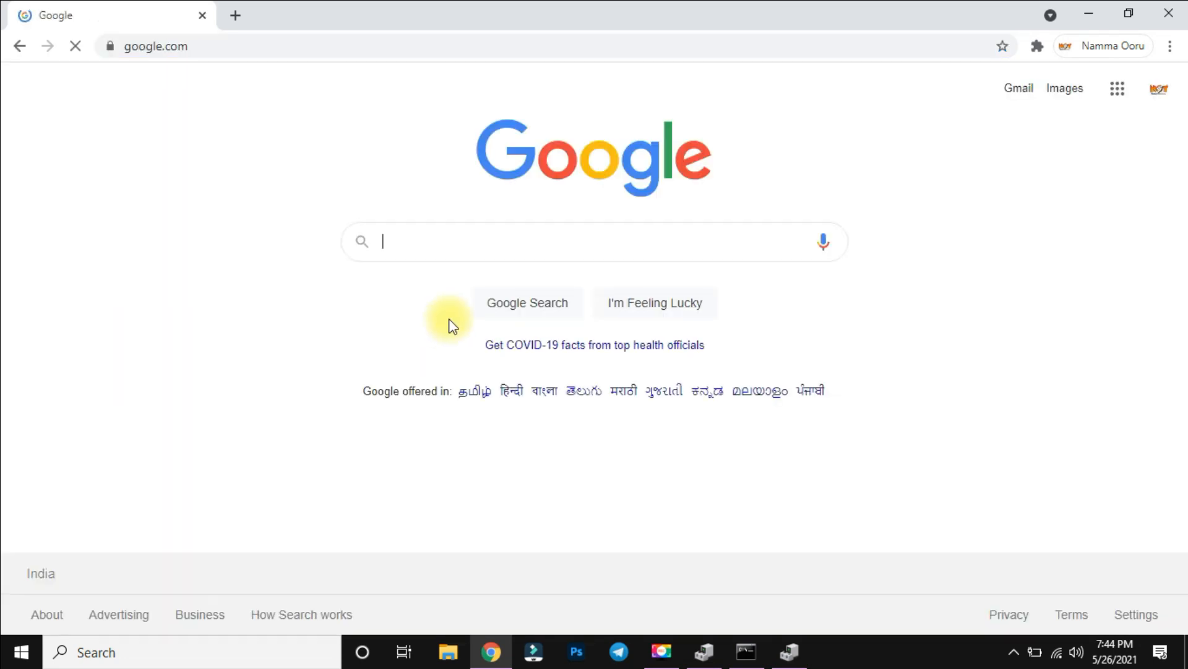
pyautogui.click(513, 248)
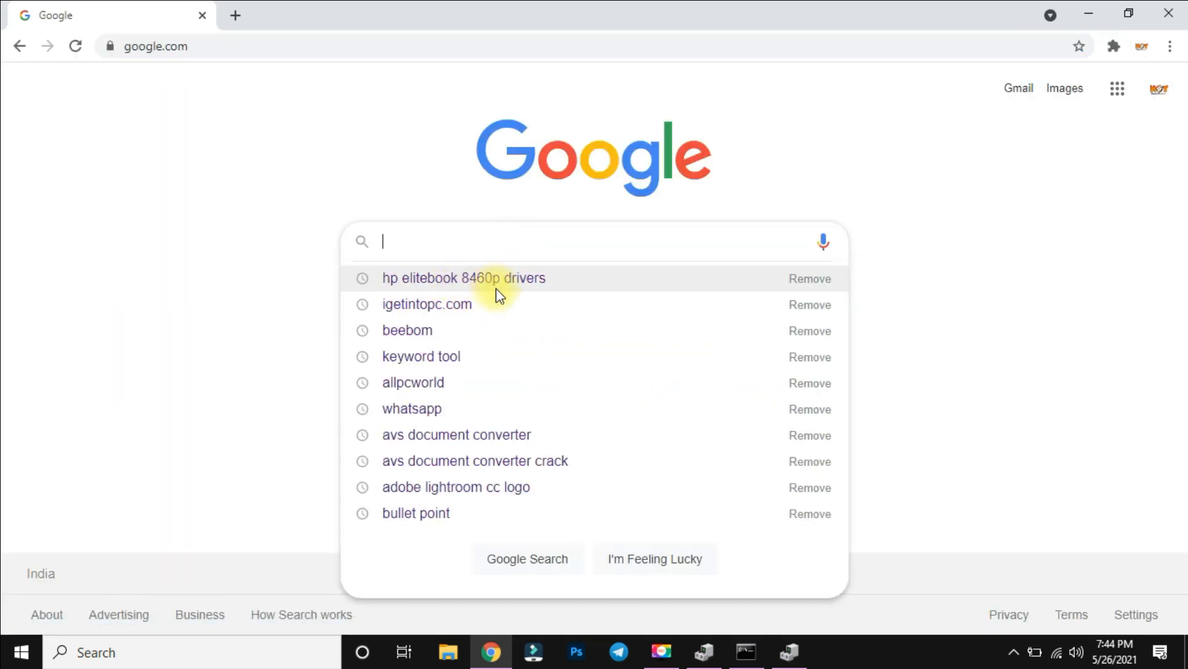
pyautogui.click(525, 286)
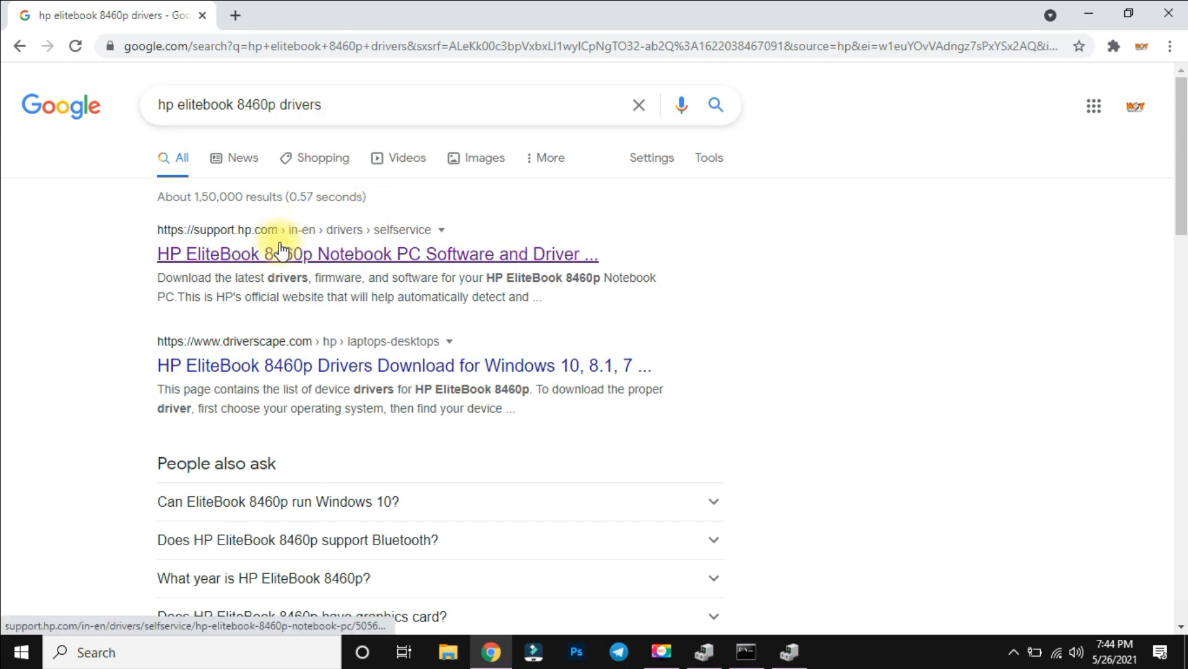
pyautogui.click(339, 261)
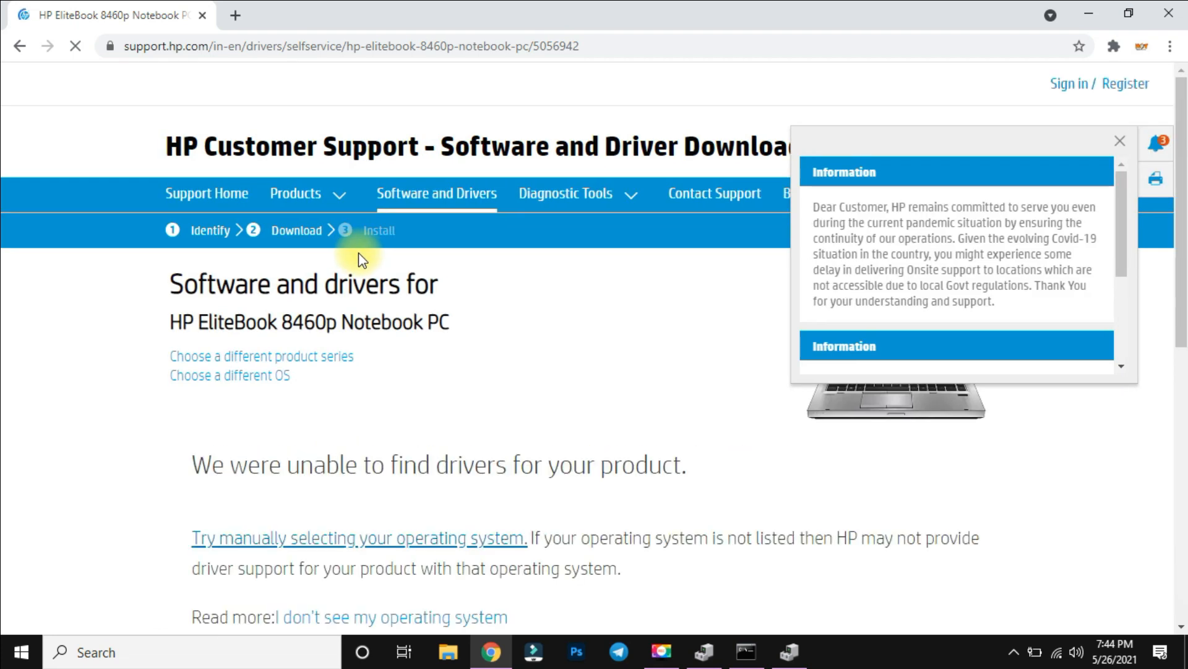
pyautogui.click(349, 265)
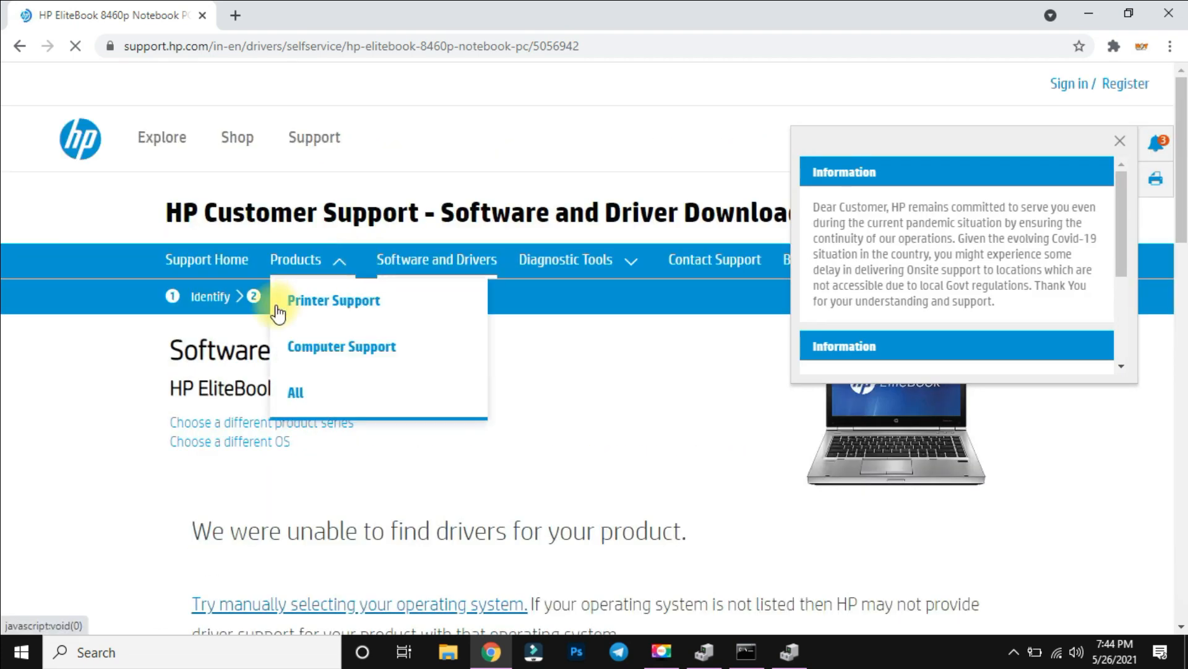
# Change the preferred operating system for the HP EliteBook 8460p drivers to Windows 8.1 (64-bit).
pyautogui.click(232, 441)
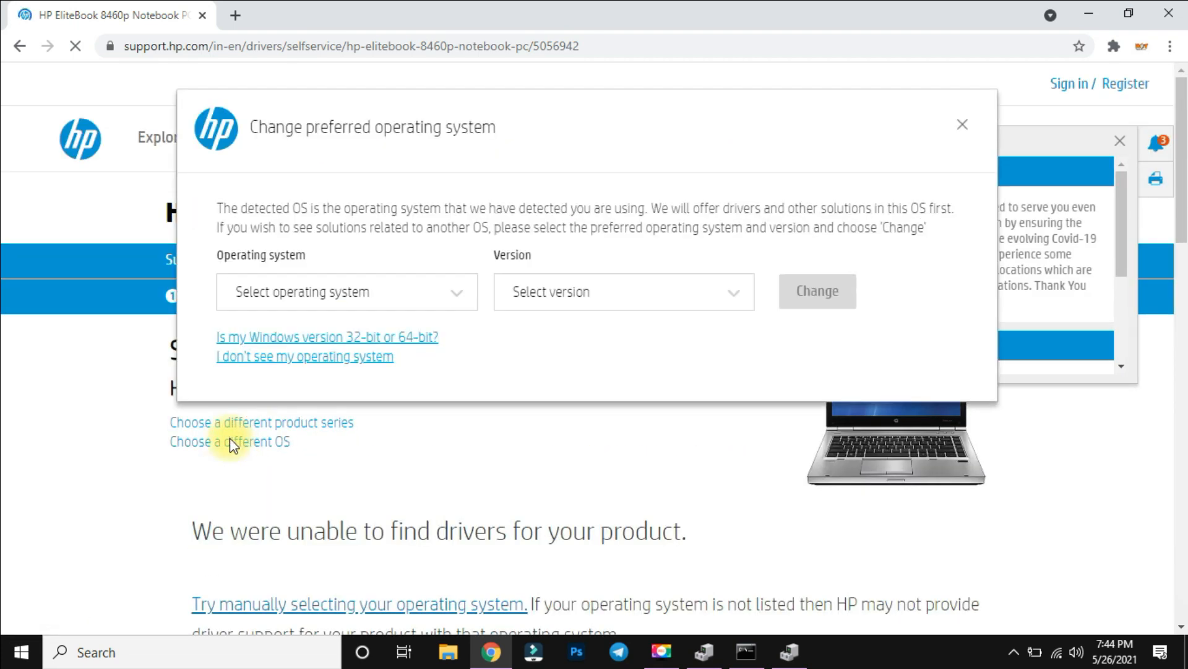
pyautogui.click(464, 300)
pyautogui.click(288, 408)
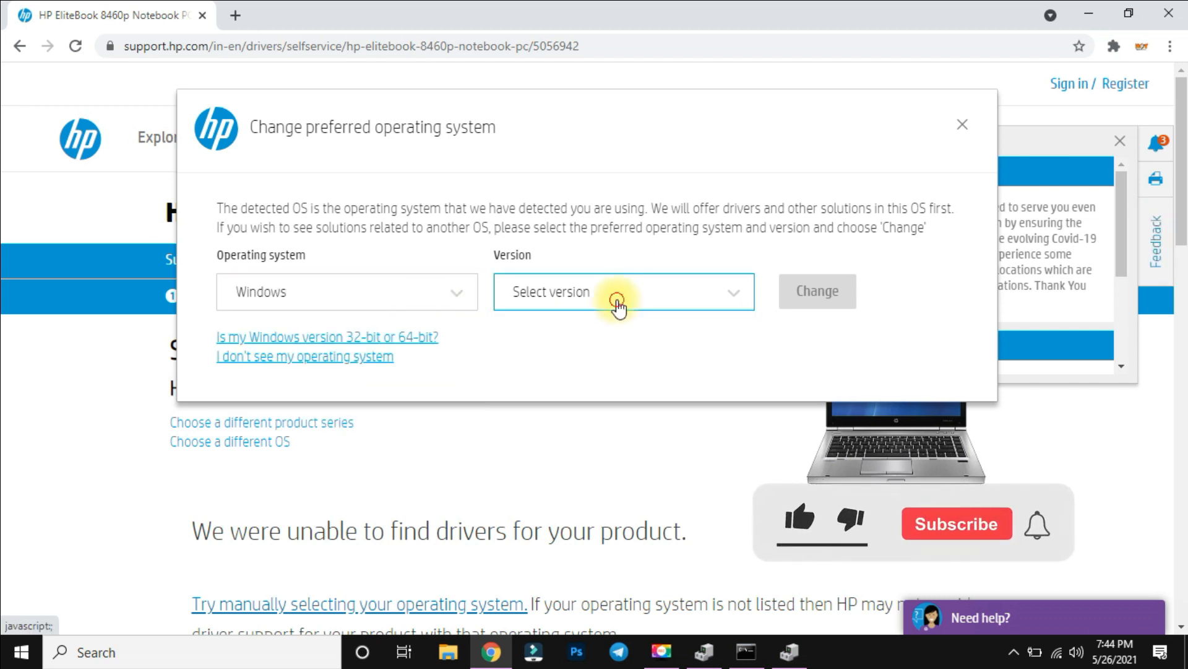
pyautogui.click(615, 303)
pyautogui.click(607, 406)
pyautogui.click(790, 280)
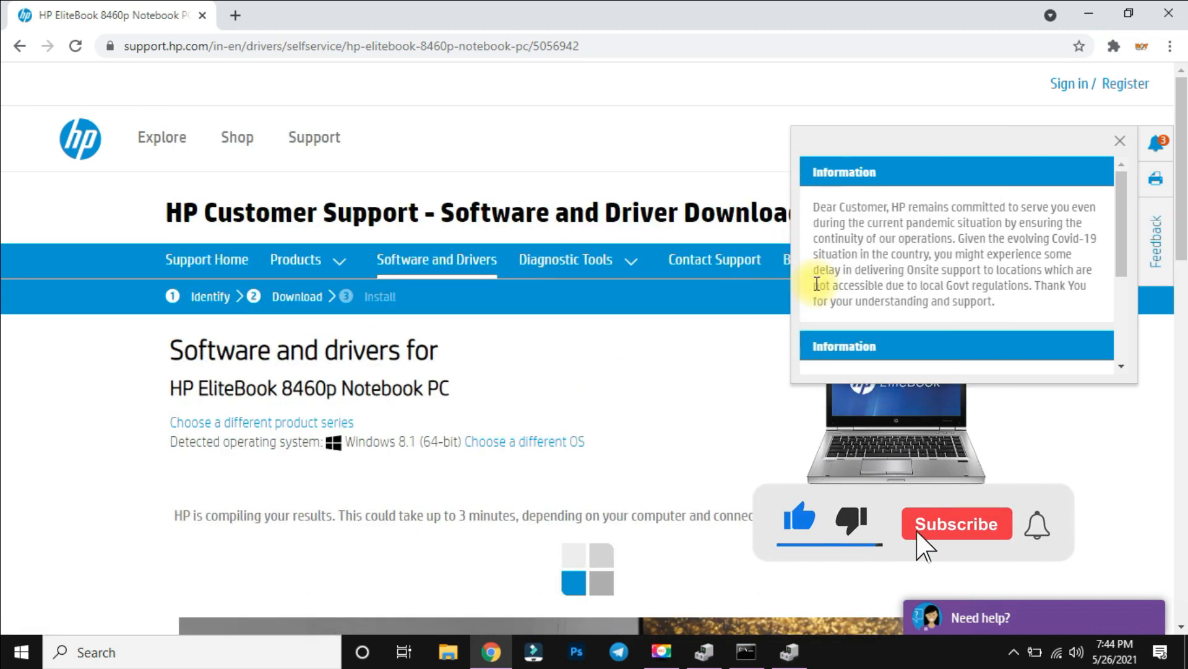
# Expand the Driver-Keyboard, Mouse and Input Devices category to locate the HP Universal Camera Driver download, and minimize the browser.
pyautogui.scroll(-2, 613, 425)
pyautogui.scroll(-7, 613, 425)
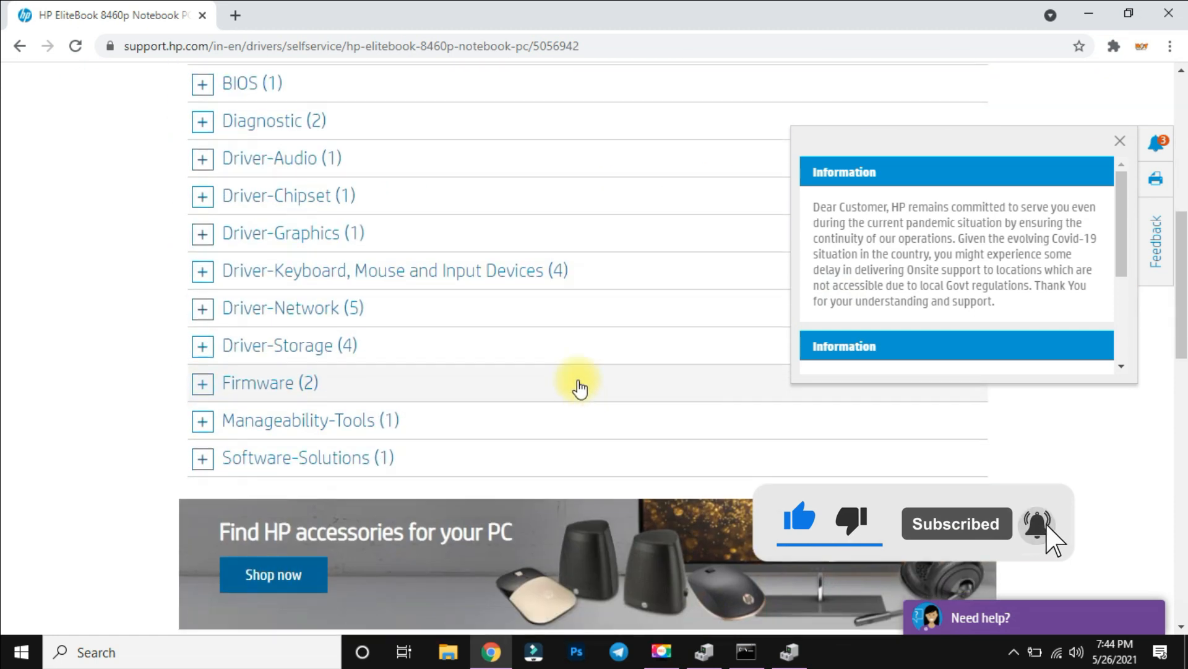
pyautogui.click(523, 282)
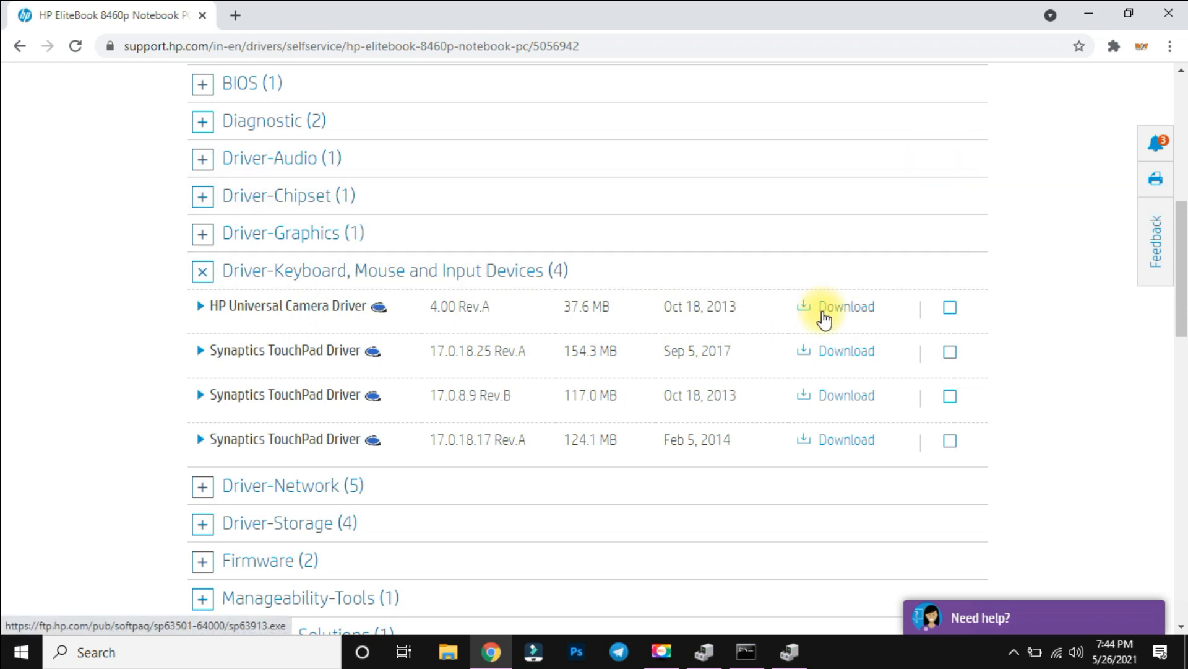
pyautogui.click(1088, 12)
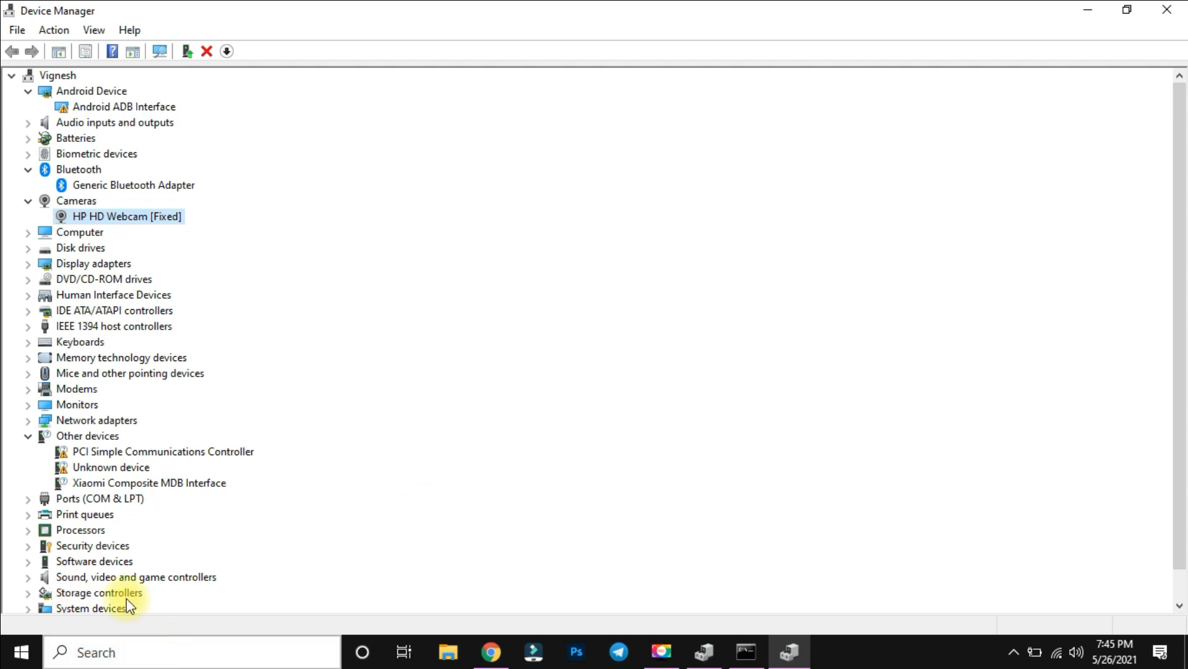
# Try to update the HP HD Webcam driver manually, browsing the Downloads folder for the driver location.
pyautogui.click(61, 453)
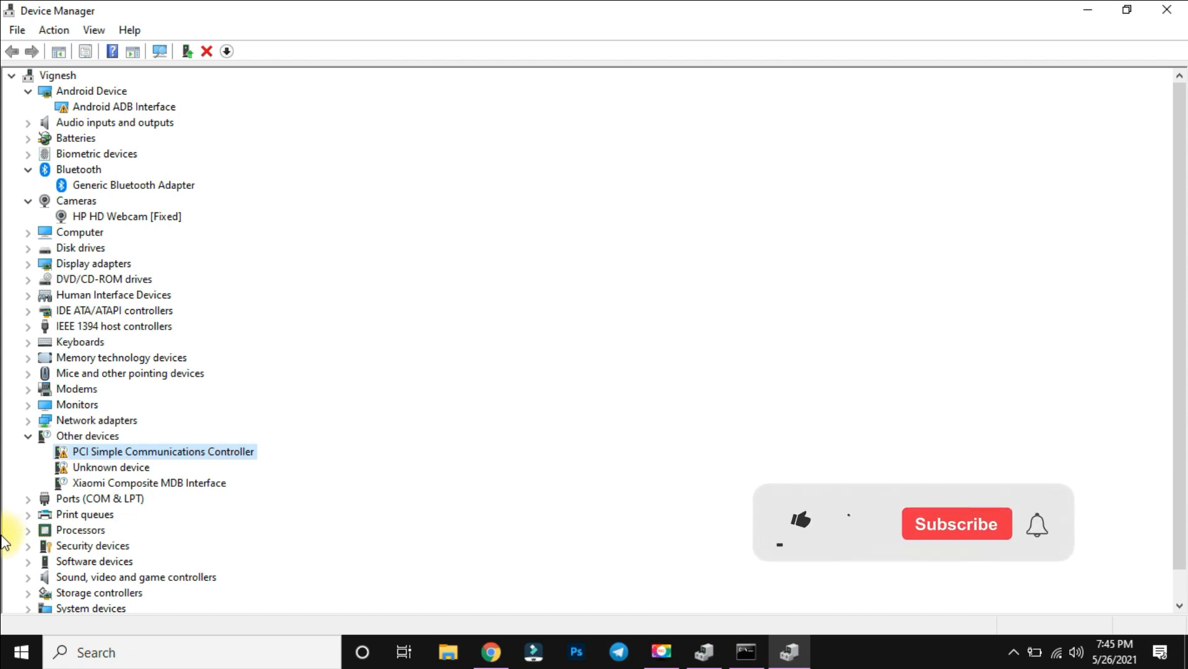
pyautogui.rightClick(121, 220)
pyautogui.click(213, 230)
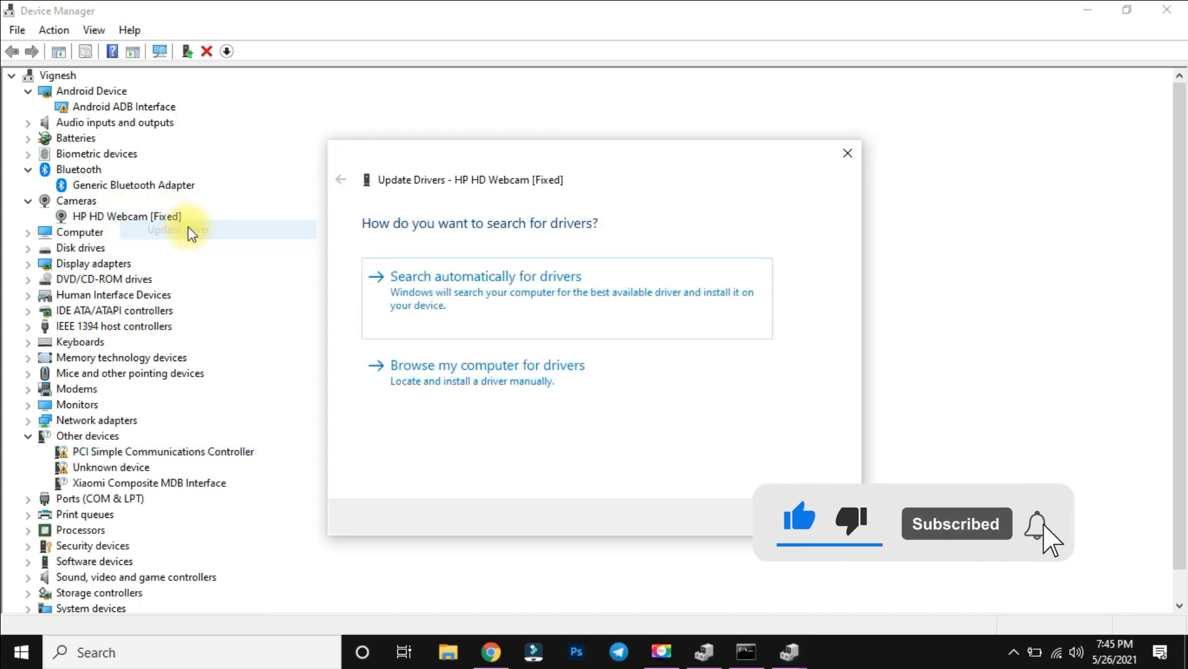
pyautogui.click(469, 369)
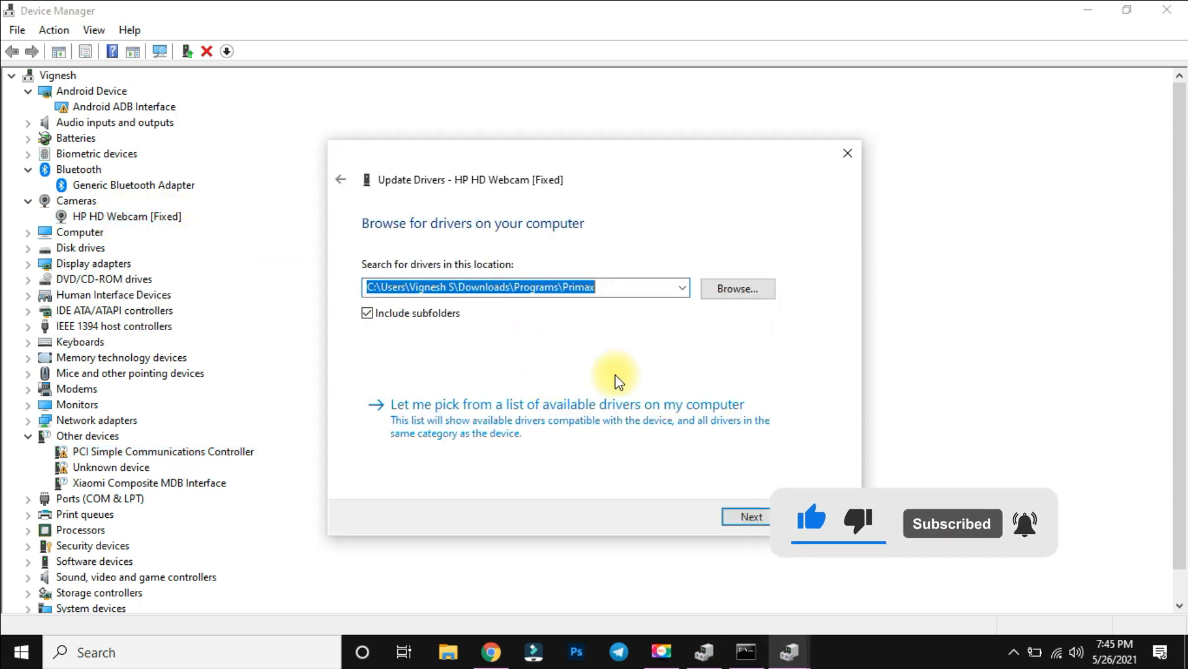
pyautogui.click(714, 291)
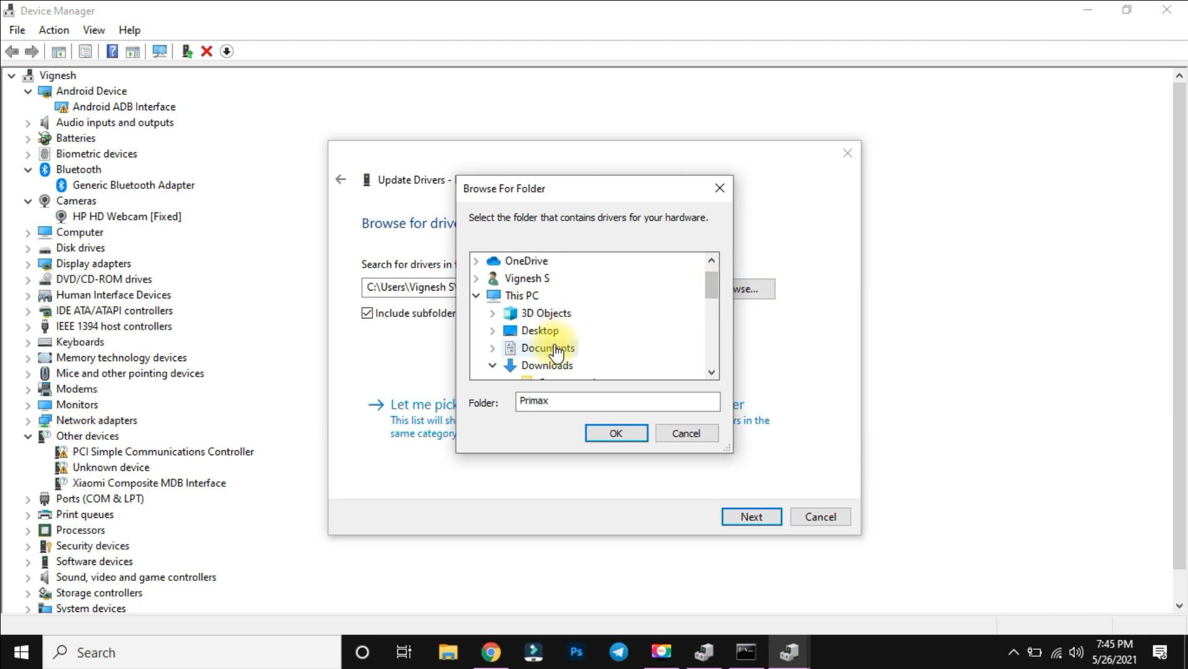
pyautogui.scroll(-1, 549, 291)
pyautogui.scroll(-1, 548, 346)
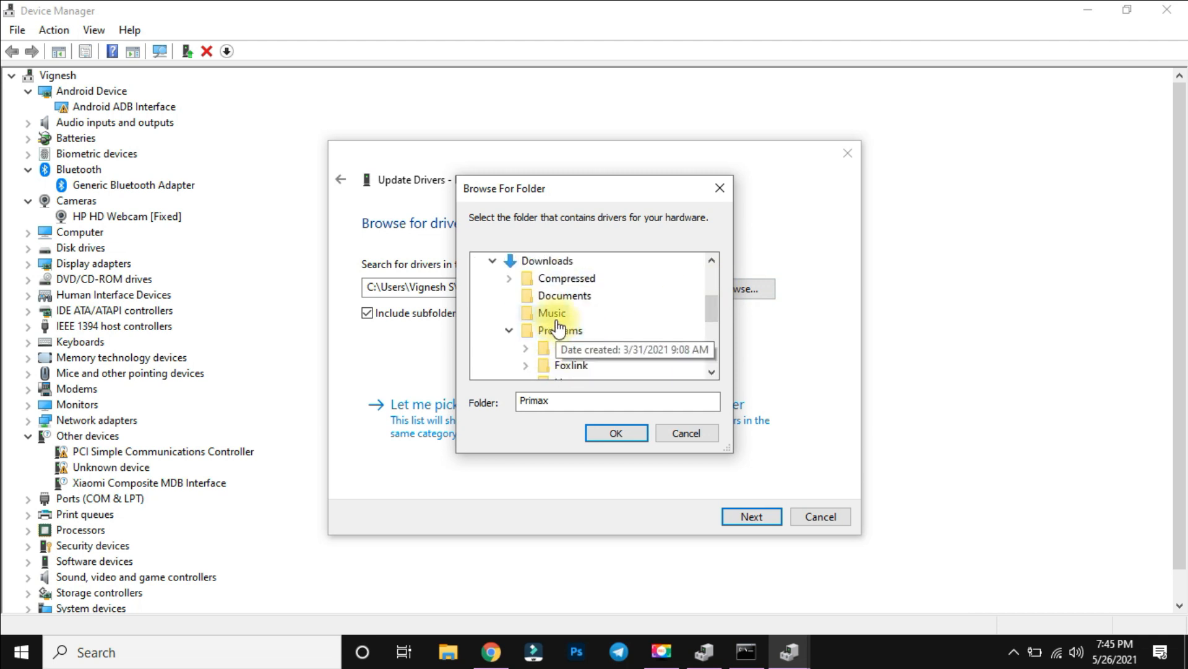
pyautogui.click(685, 428)
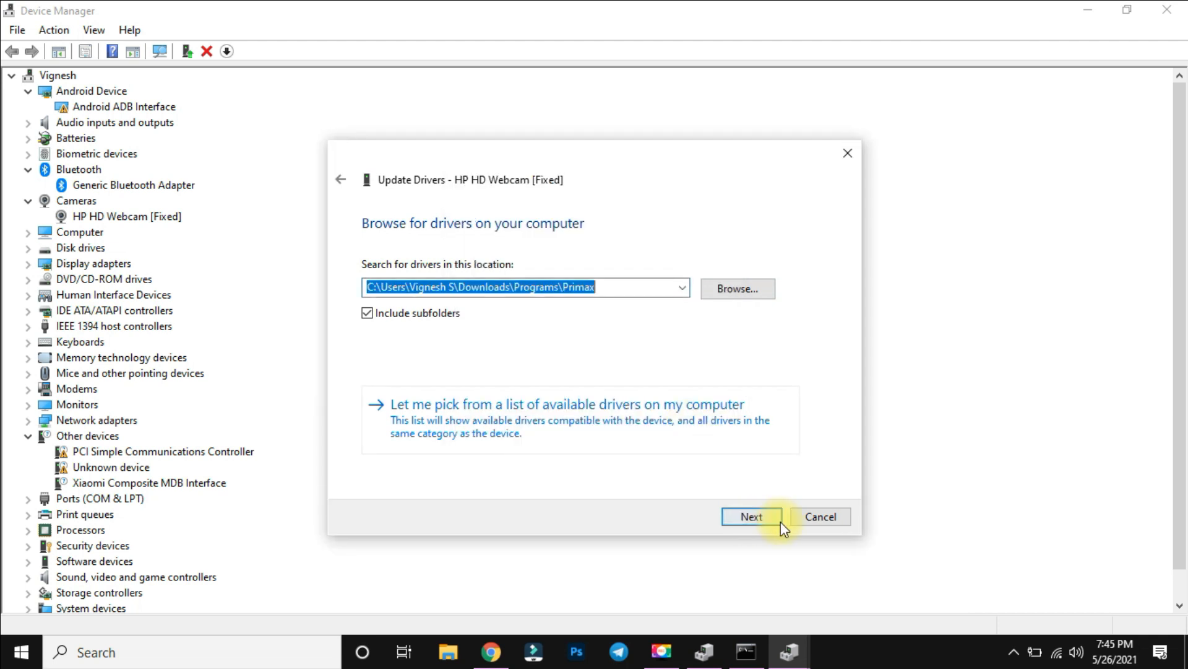
pyautogui.click(765, 519)
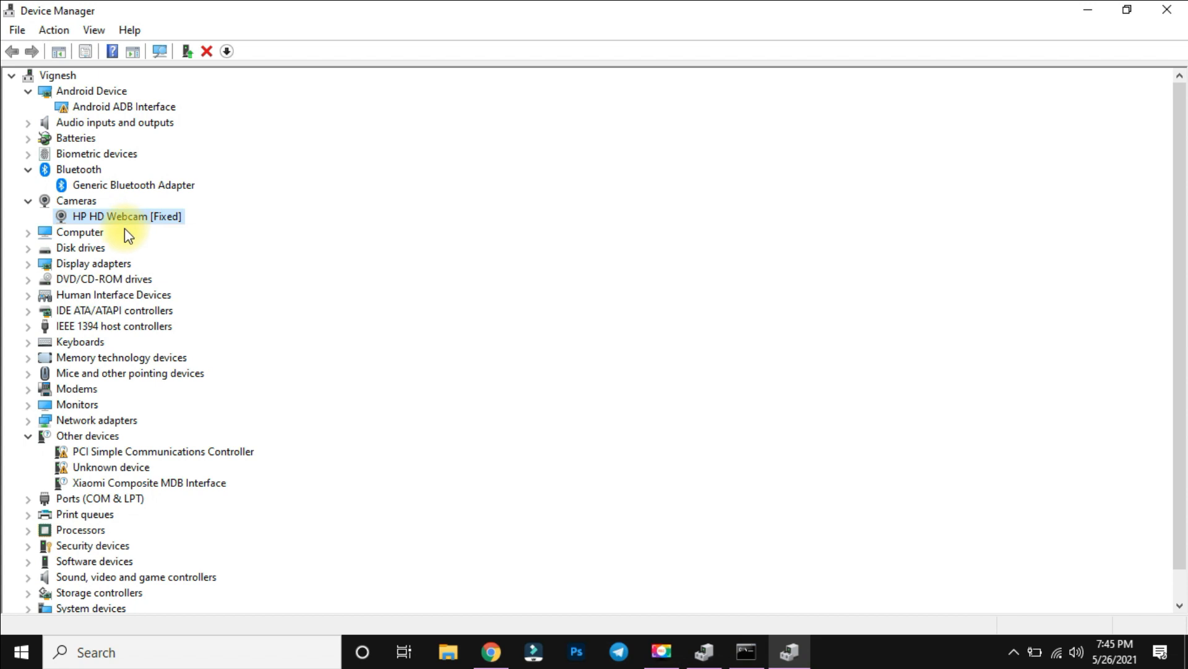
# Close Device Manager and refresh the desktop.
pyautogui.click(1167, 10)
pyautogui.click(858, 127)
pyautogui.rightClick(585, 195)
pyautogui.click(643, 243)
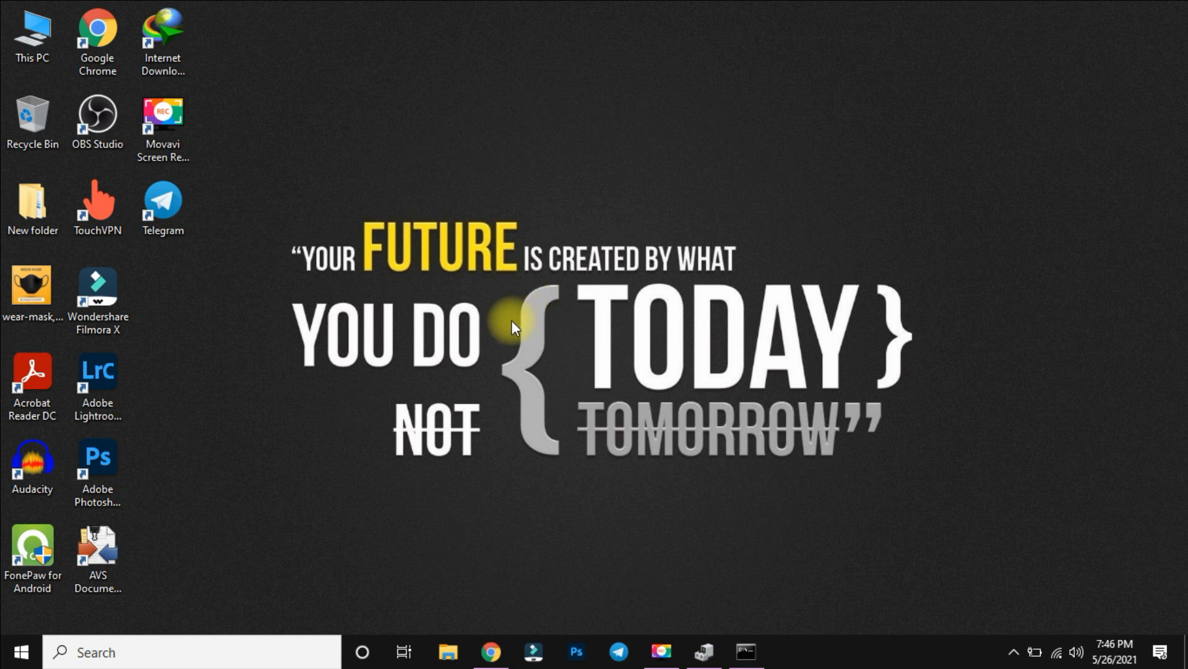
pyautogui.rightClick(509, 233)
pyautogui.click(359, 486)
# Open the Camera app through Windows search to check whether it works, close it, and refresh the desktop.
pyautogui.click(235, 655)
pyautogui.click(138, 318)
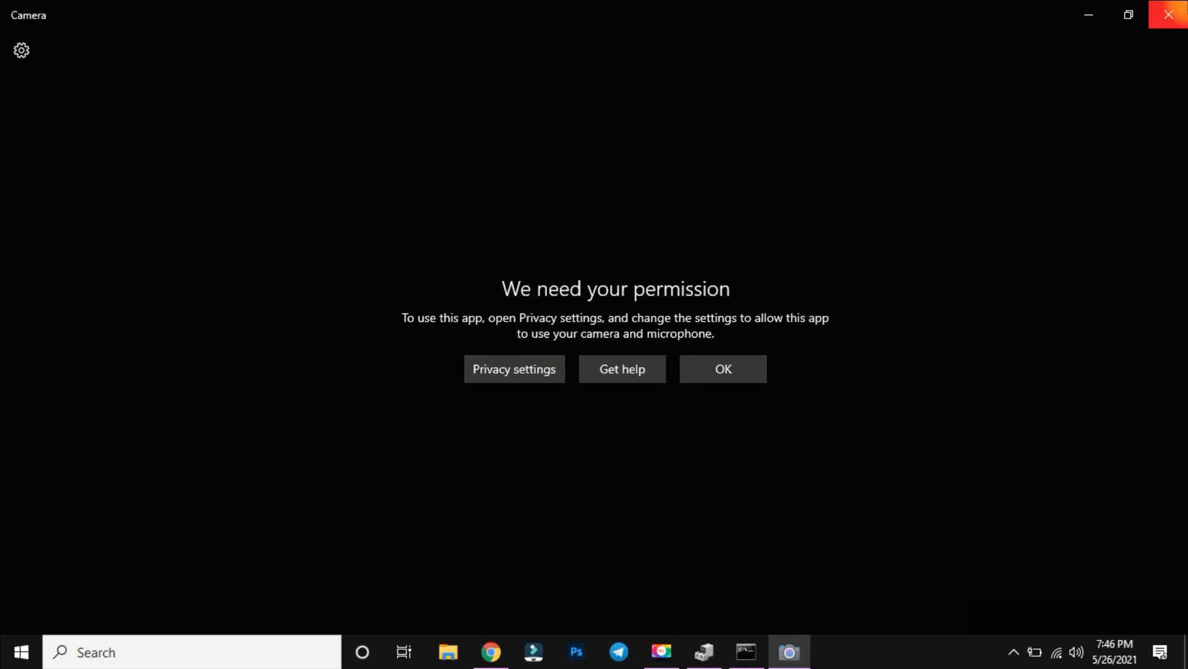
pyautogui.click(1169, 14)
pyautogui.rightClick(254, 260)
pyautogui.click(287, 307)
# Search Windows for "cammera p", open Camera privacy settings, and close the page.
pyautogui.click(205, 649)
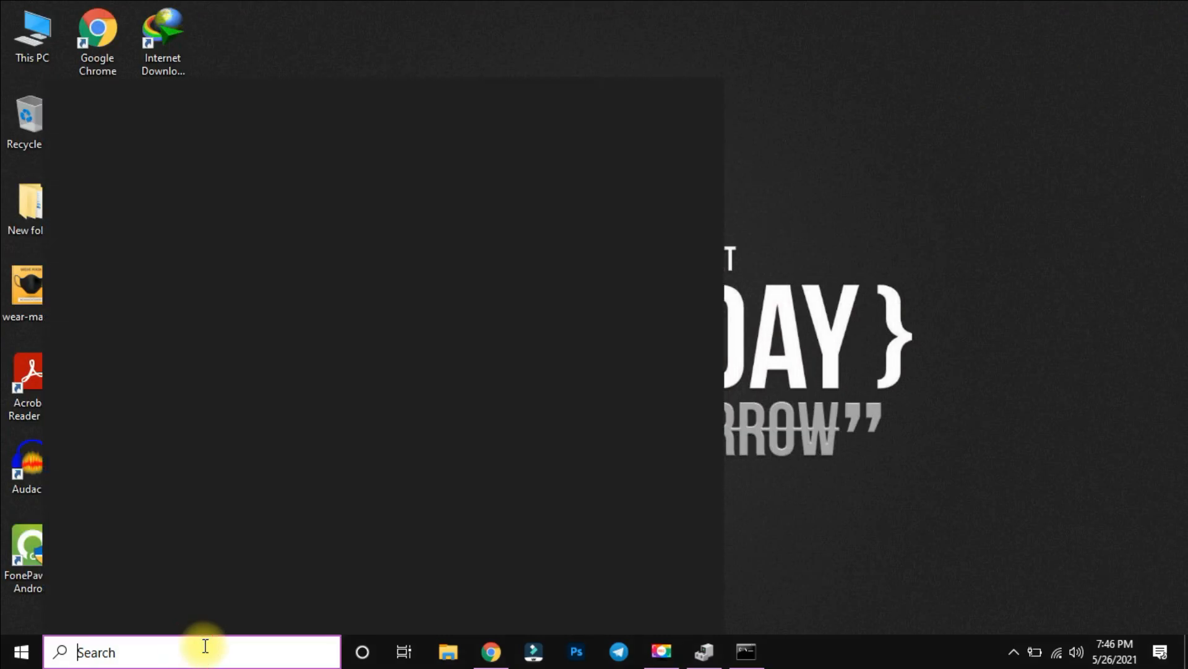
pyautogui.write('cammer')
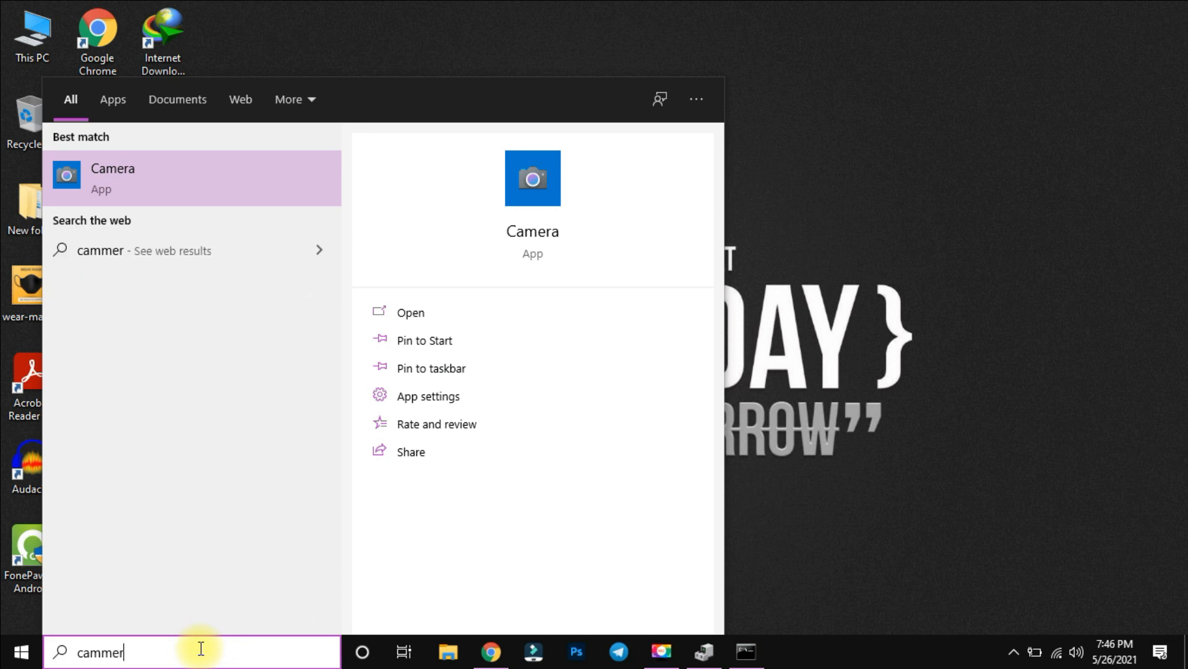
pyautogui.write('a pr')
pyautogui.press('BackSpace')
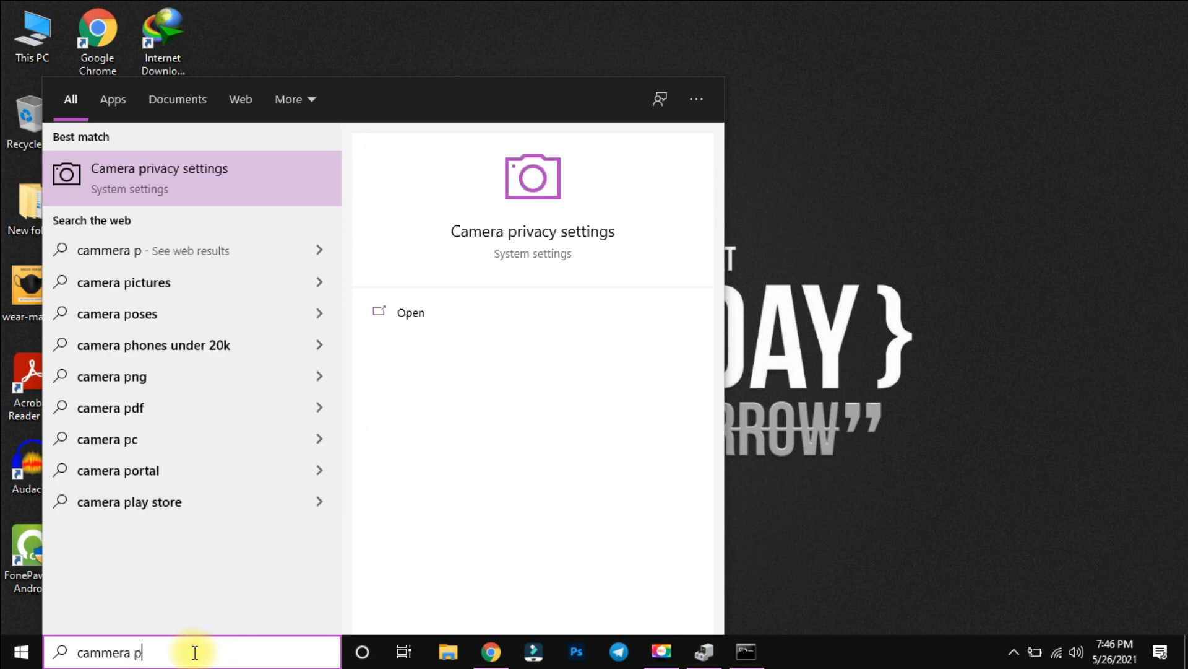
pyautogui.press('Return')
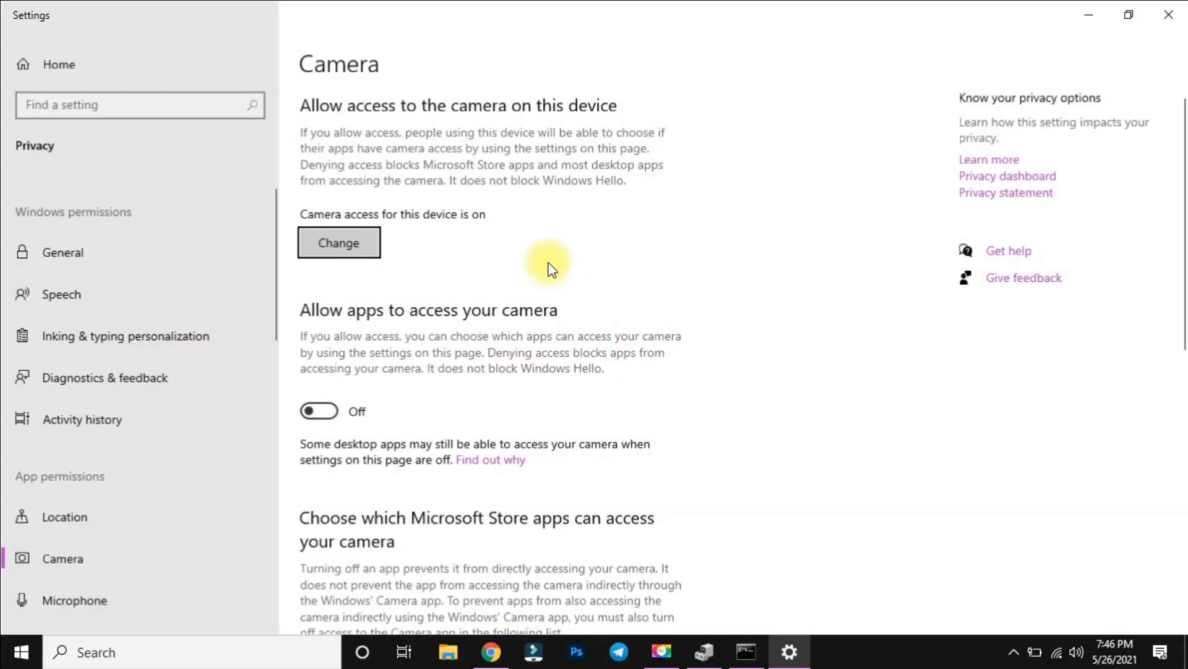
pyautogui.click(1169, 15)
# Open Windows Settings, search for "camera" and open Camera privacy settings.
pyautogui.click(21, 651)
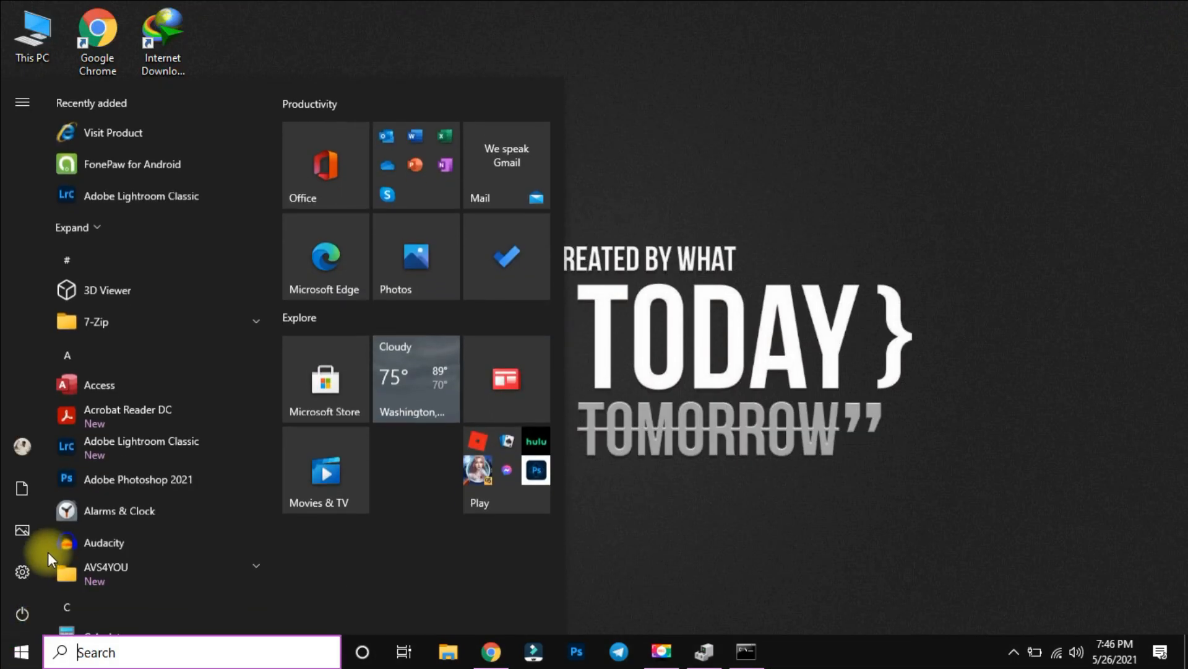
pyautogui.click(21, 570)
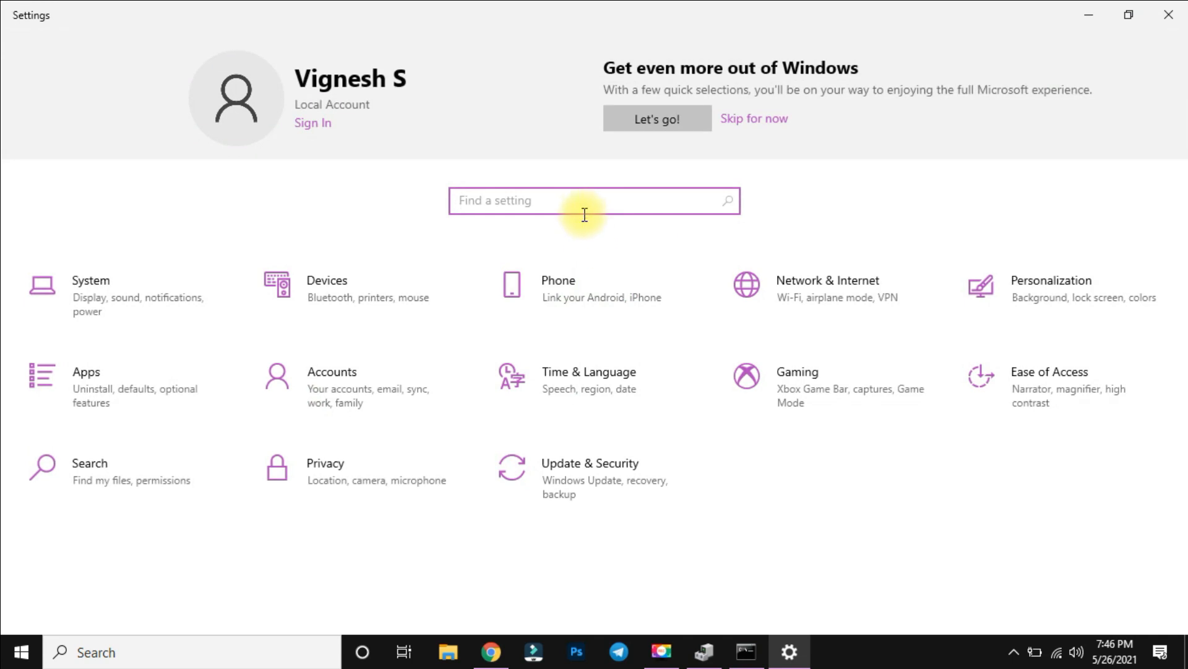
pyautogui.write('camera')
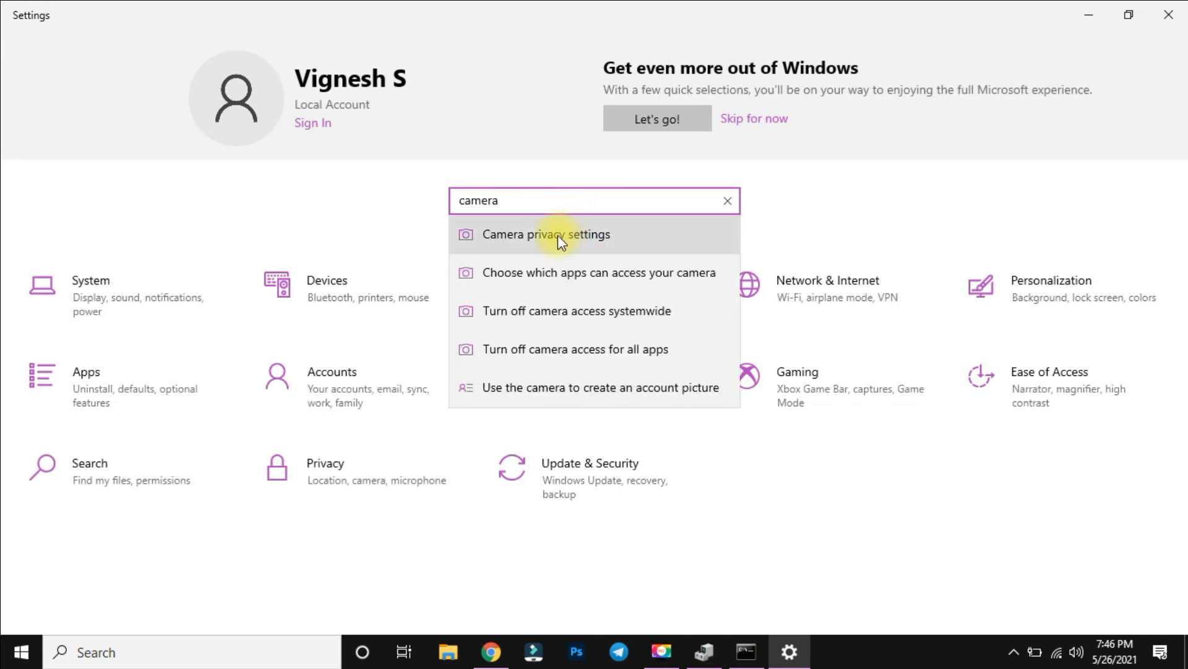
pyautogui.click(559, 236)
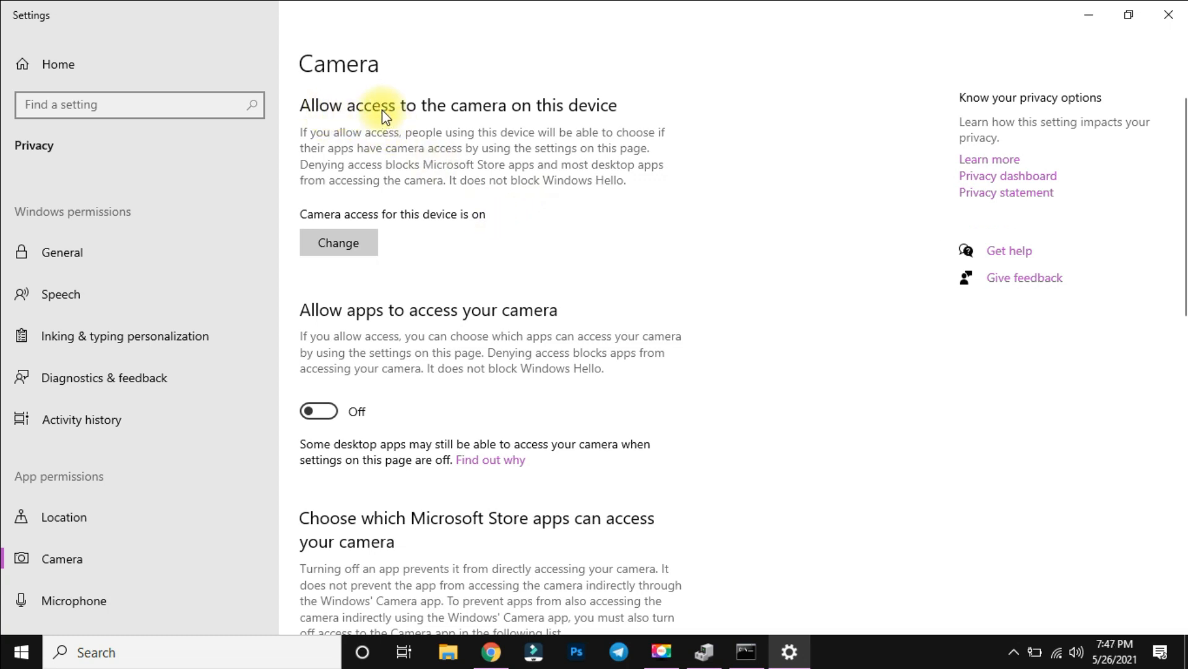
# Check the camera access setting for this device, and turn on "Allow apps to access your camera".
pyautogui.click(350, 242)
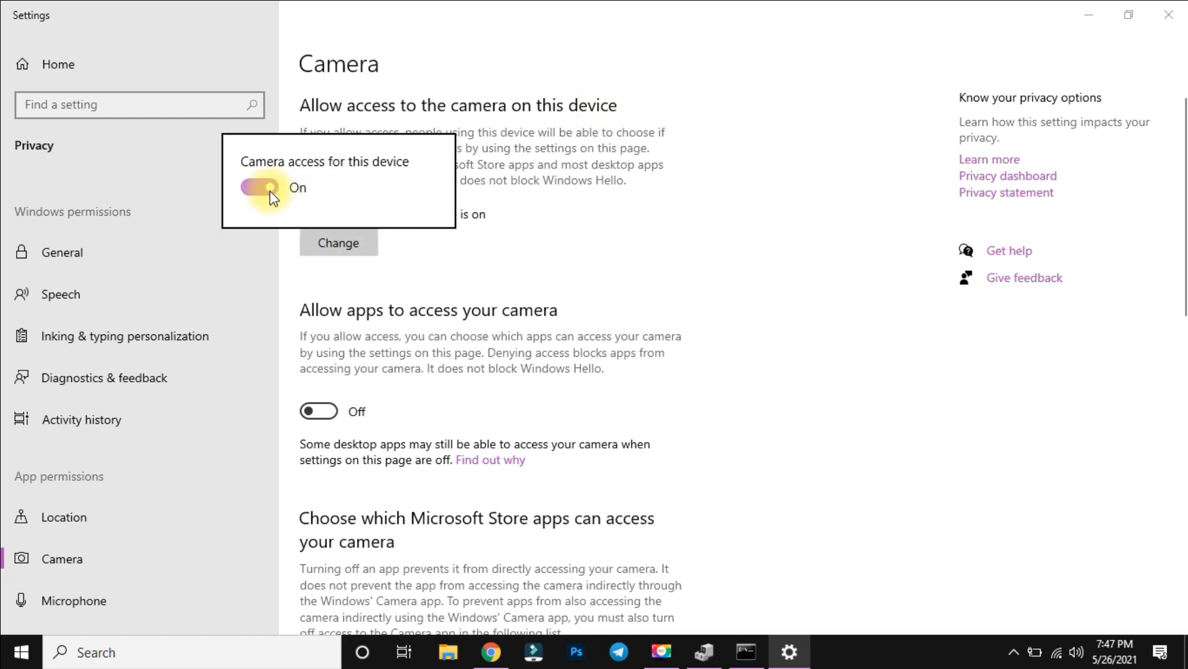
pyautogui.click(328, 247)
pyautogui.scroll(-4, 345, 206)
pyautogui.scroll(3, 362, 222)
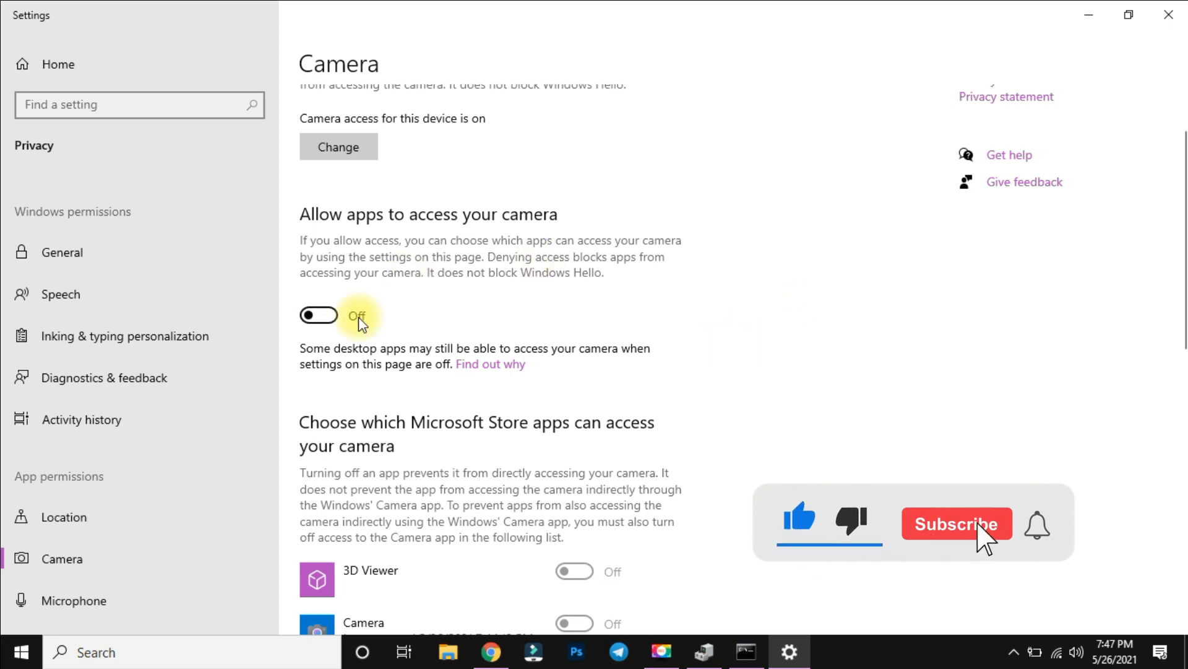
pyautogui.click(334, 316)
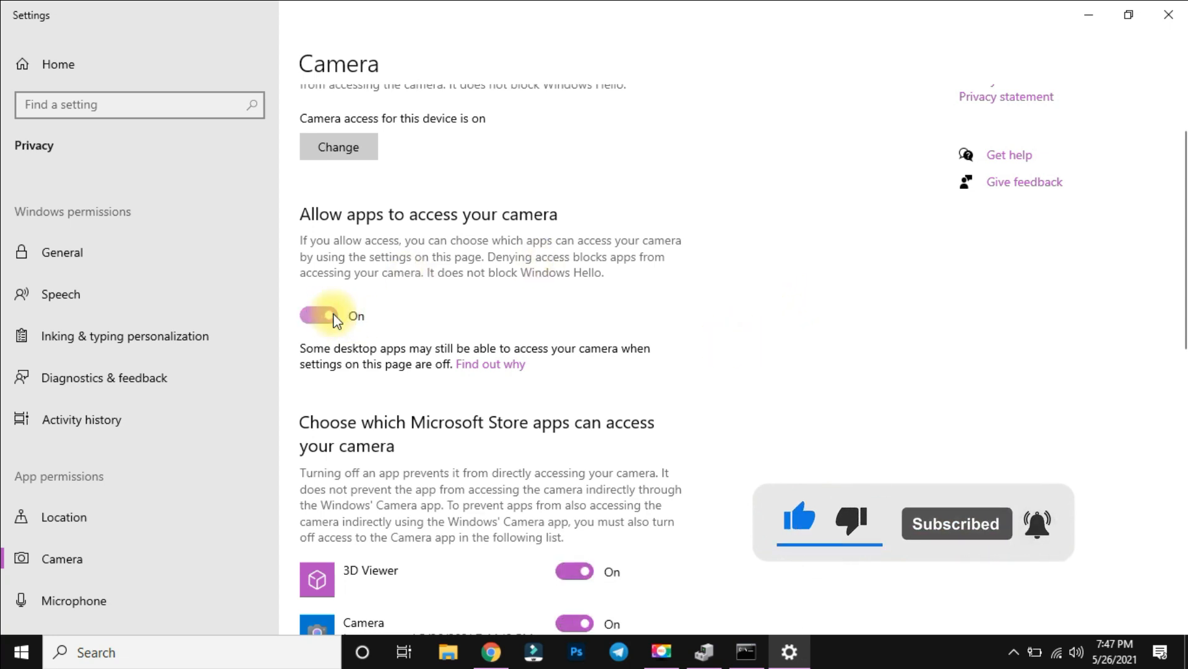
pyautogui.scroll(-4, 669, 379)
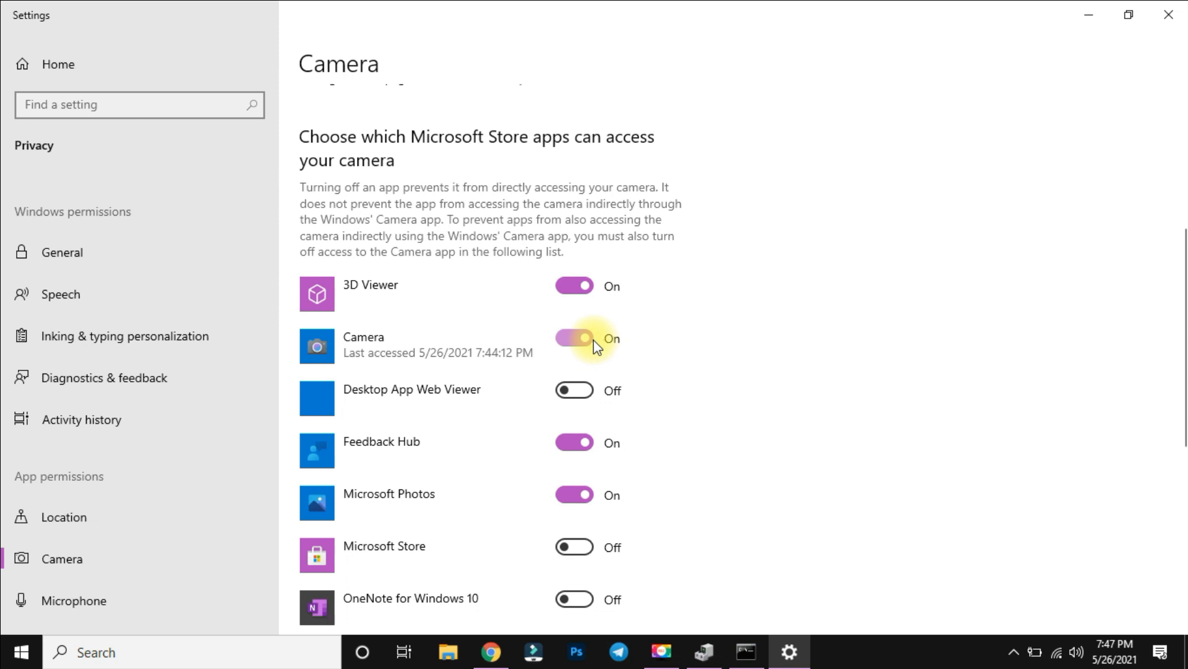
# Open the Camera app through Windows search to test the webcam, and close both Camera and Settings.
pyautogui.click(253, 656)
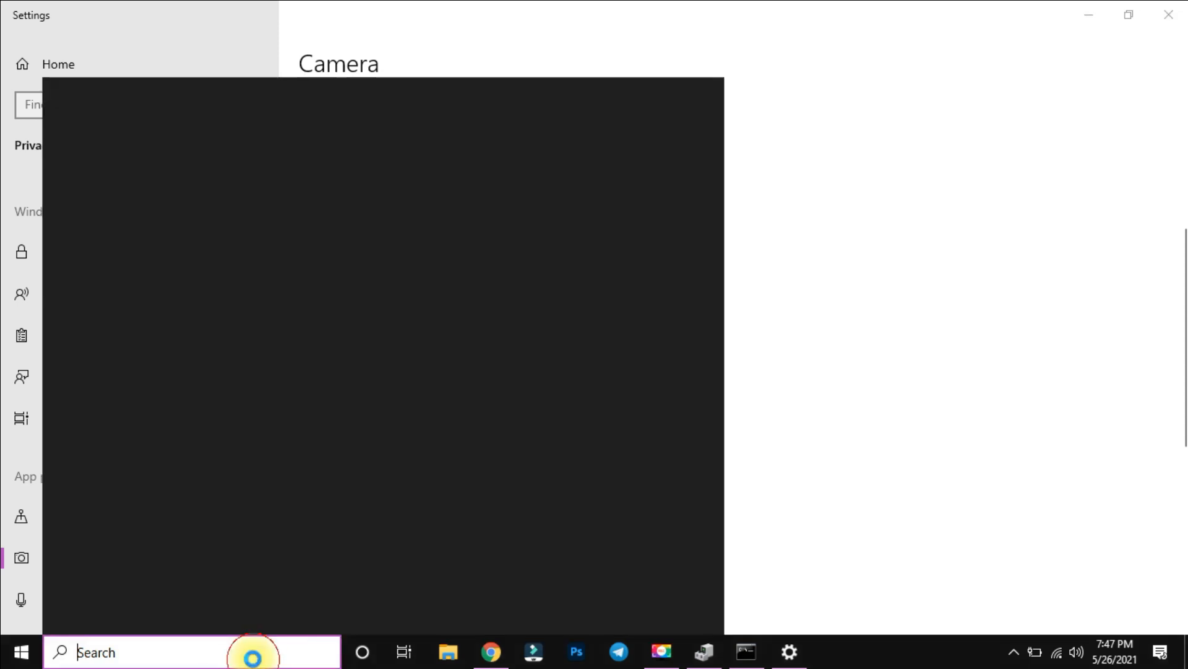
pyautogui.write('c')
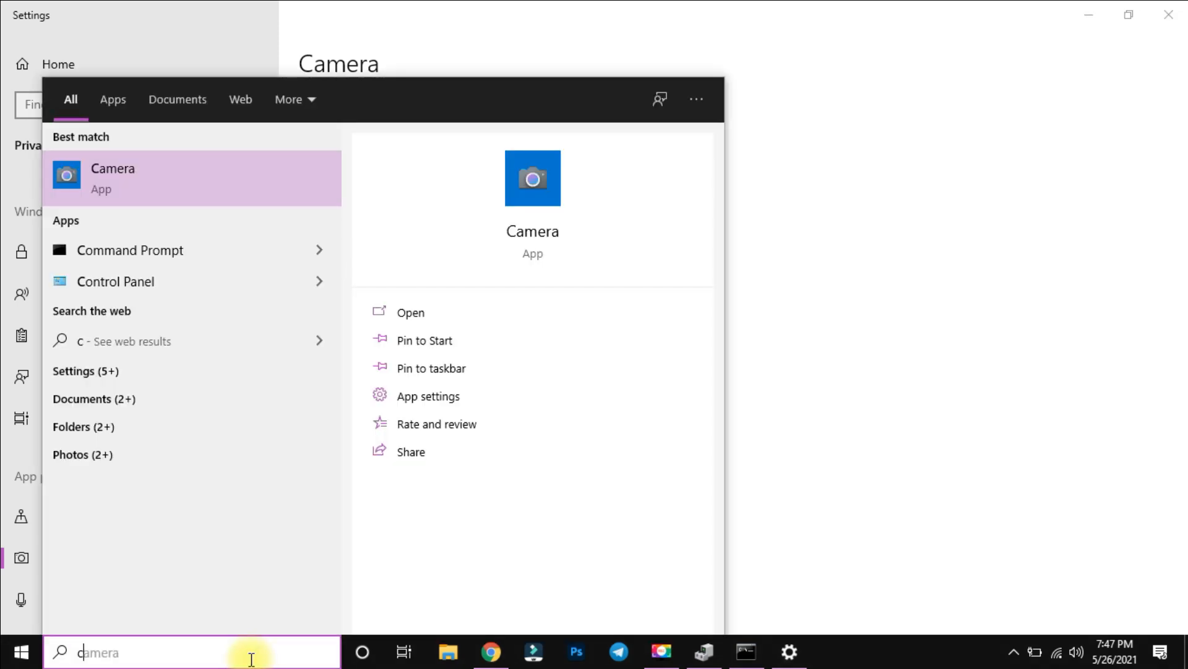
pyautogui.click(258, 187)
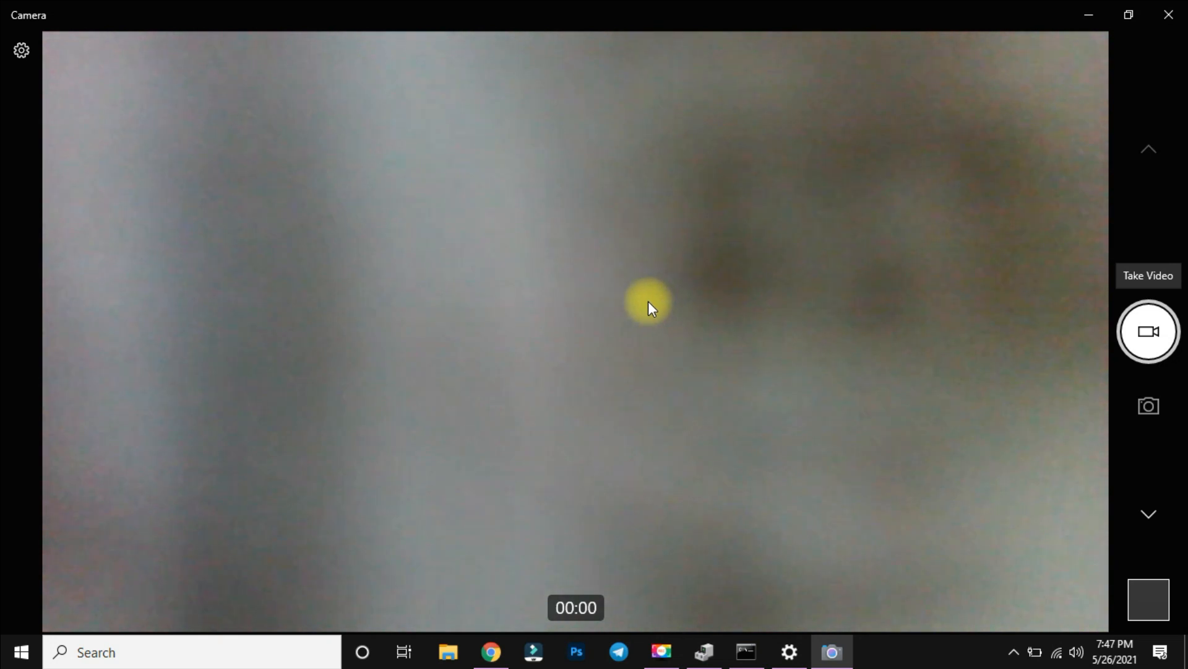
pyautogui.click(1152, 14)
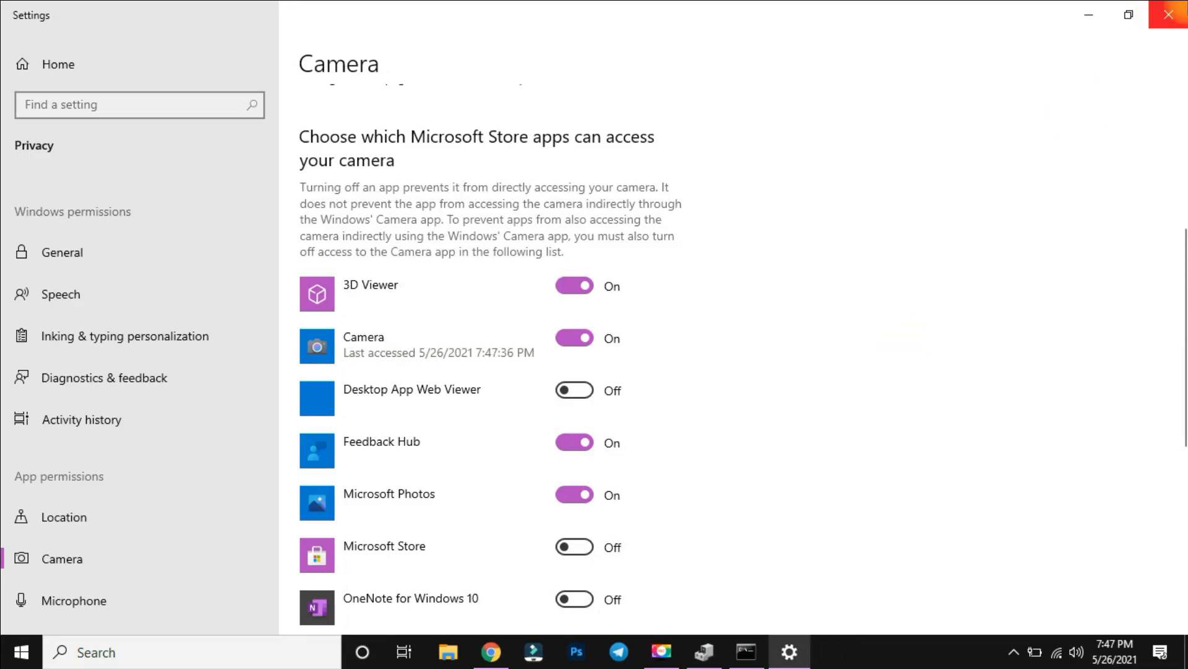
pyautogui.click(1168, 15)
pyautogui.rightClick(651, 179)
pyautogui.click(736, 227)
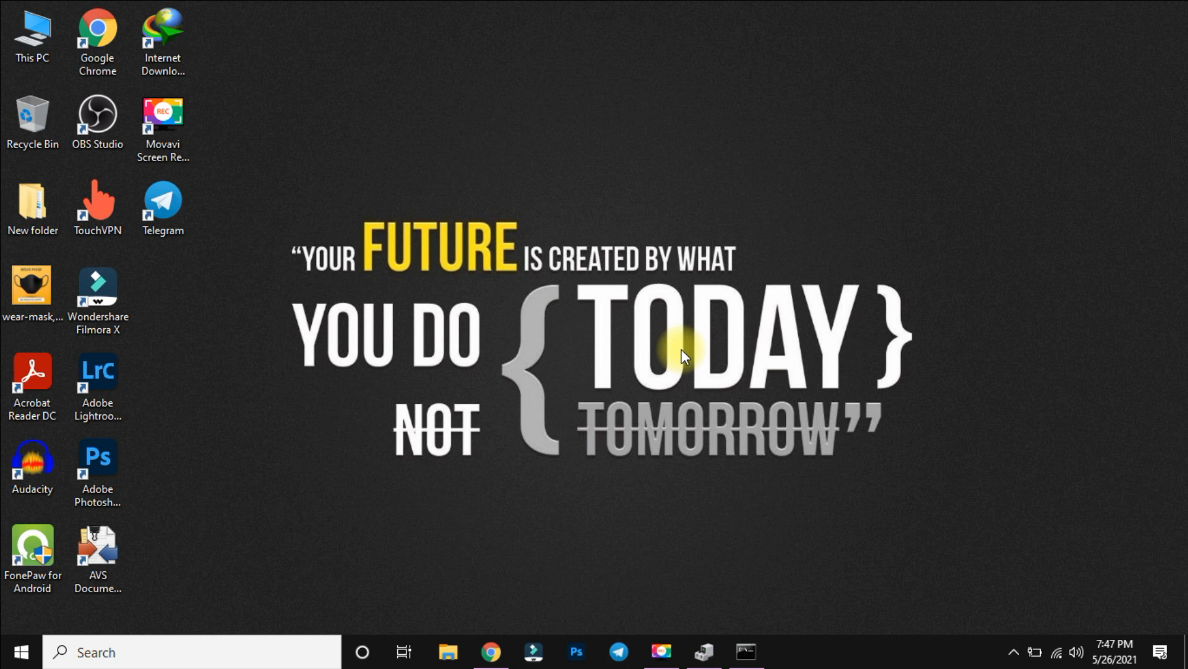
pyautogui.rightClick(626, 93)
pyautogui.click(671, 140)
pyautogui.rightClick(488, 203)
pyautogui.click(505, 253)
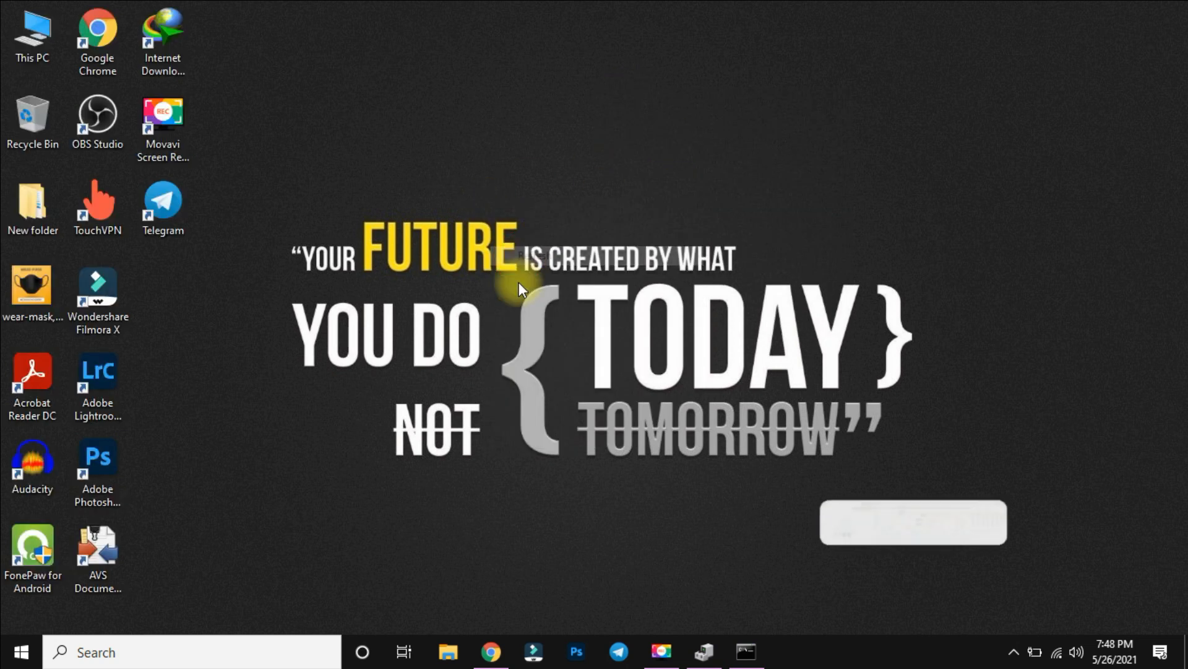
# Switch to Google Chrome and open the software categories page at igetintopc.com/software-categories/.
pyautogui.click(486, 653)
pyautogui.scroll(7, 318, 73)
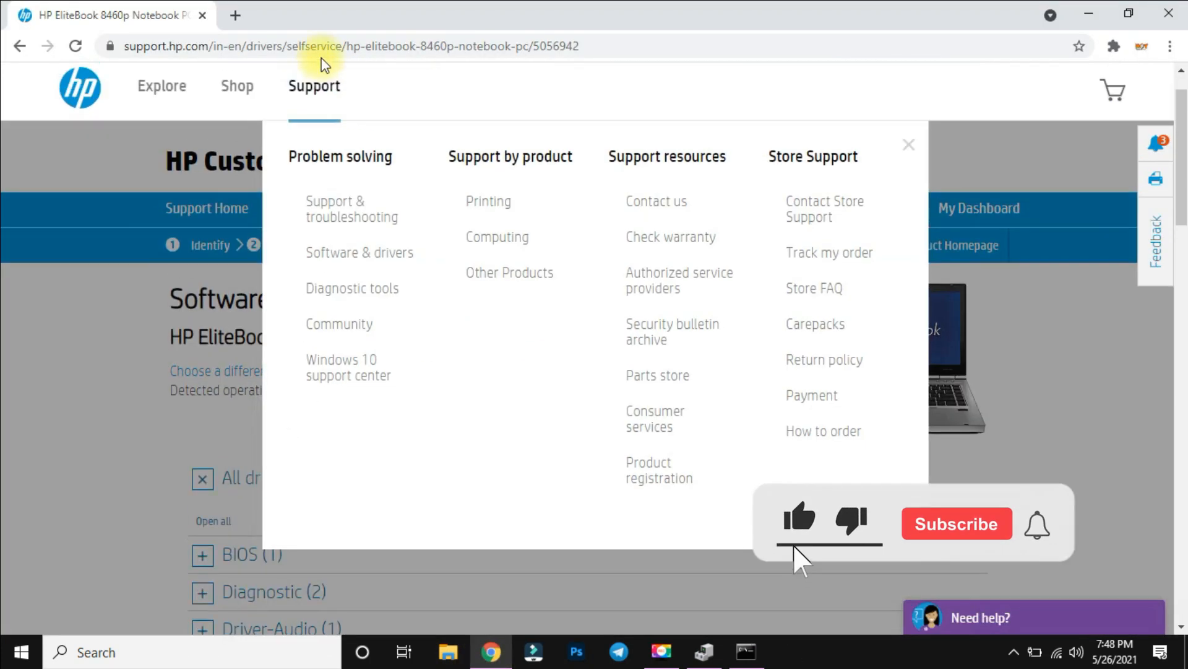
pyautogui.click(319, 47)
pyautogui.write('google.com')
pyautogui.press('Return')
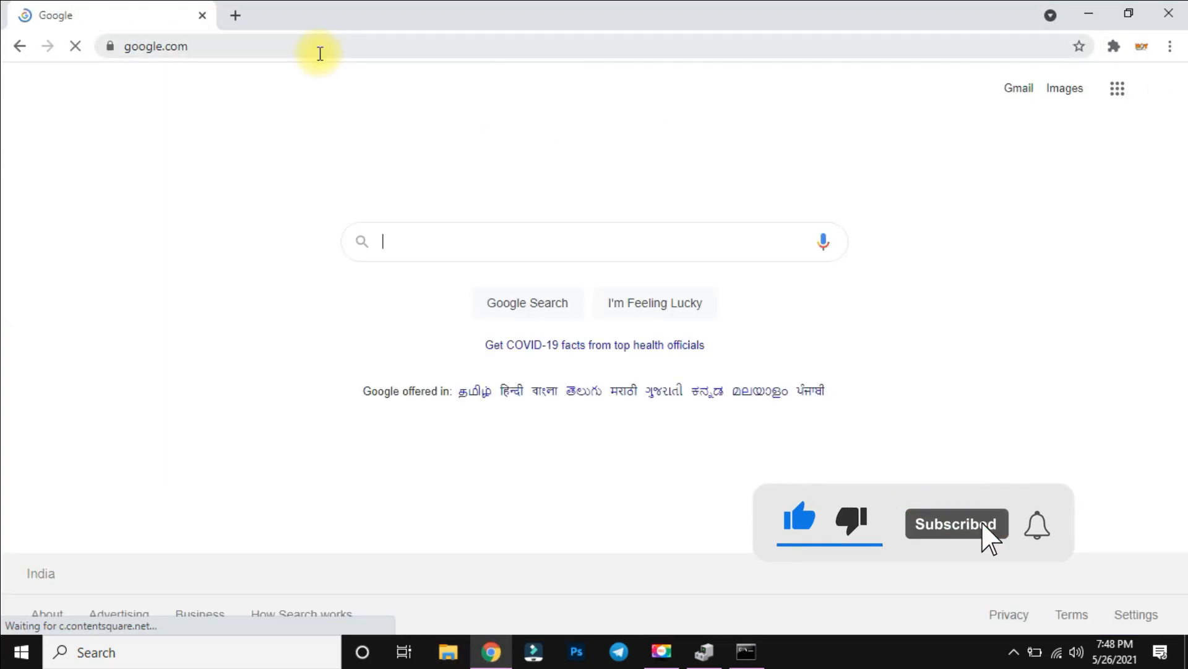
pyautogui.click(318, 51)
pyautogui.write('igetintopc')
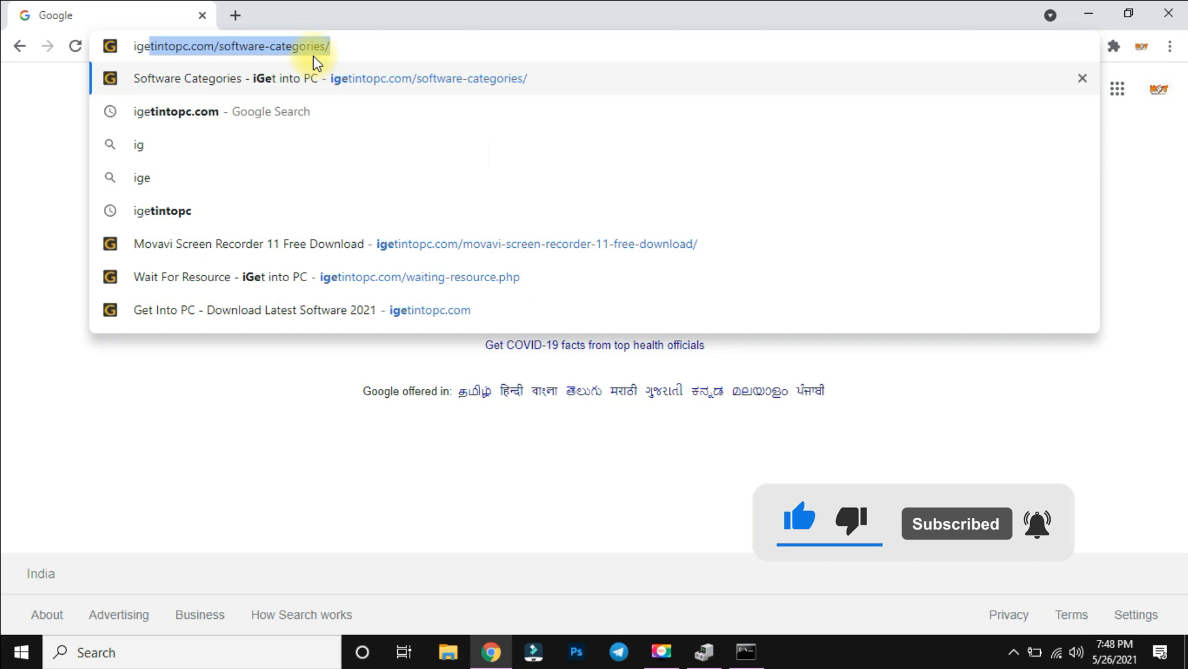
pyautogui.press('Return')
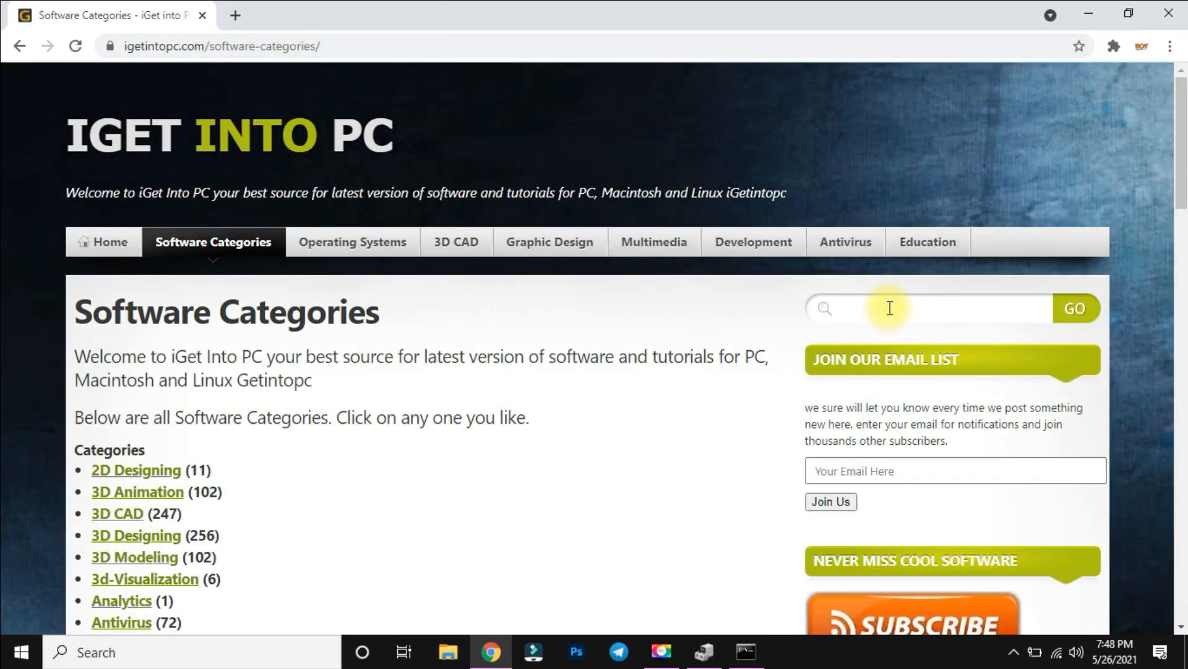
# Search the site for "driver easy" and open the Driver Easy Professional 5.6.15.34863 free download page.
pyautogui.click(884, 306)
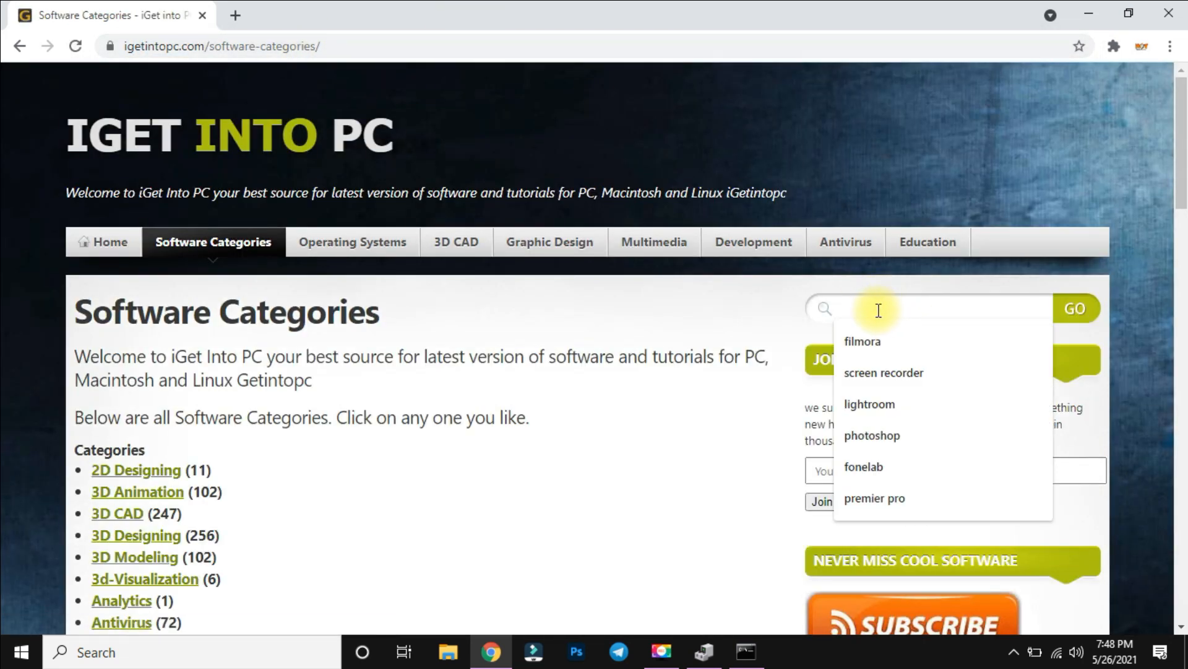
pyautogui.write('driver easy')
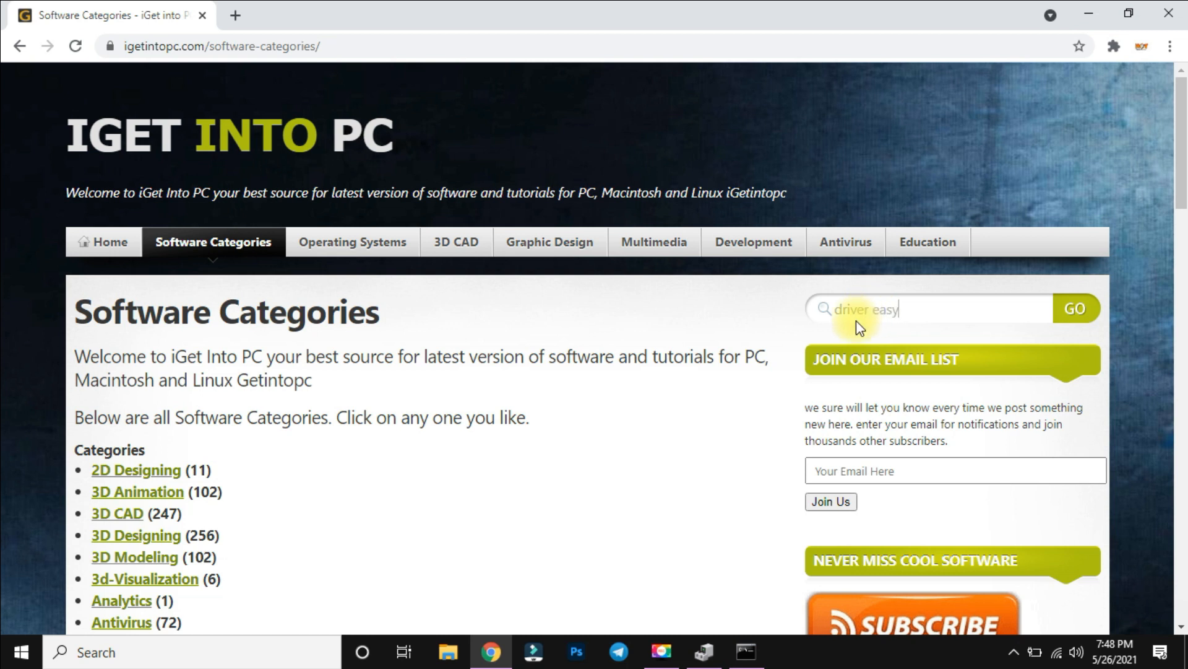
pyautogui.press('Return')
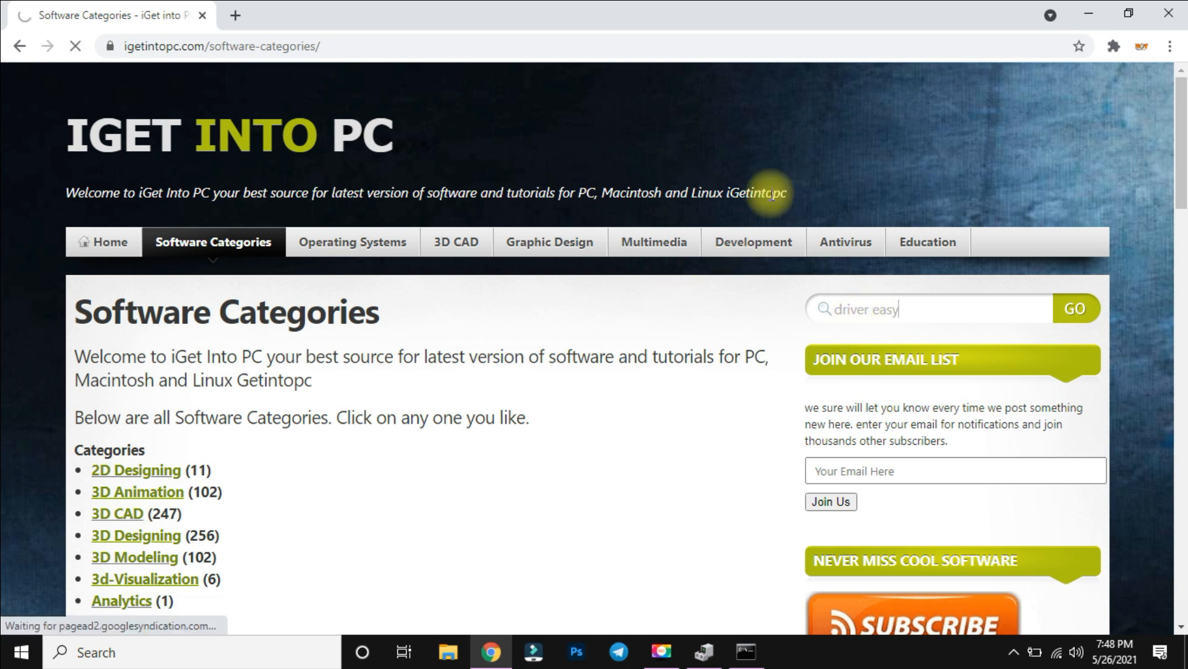
pyautogui.scroll(-1, 556, 374)
pyautogui.click(372, 348)
# Review the Driver Easy Professional overview, minimize the browser, and refresh the desktop.
pyautogui.scroll(-2, 556, 305)
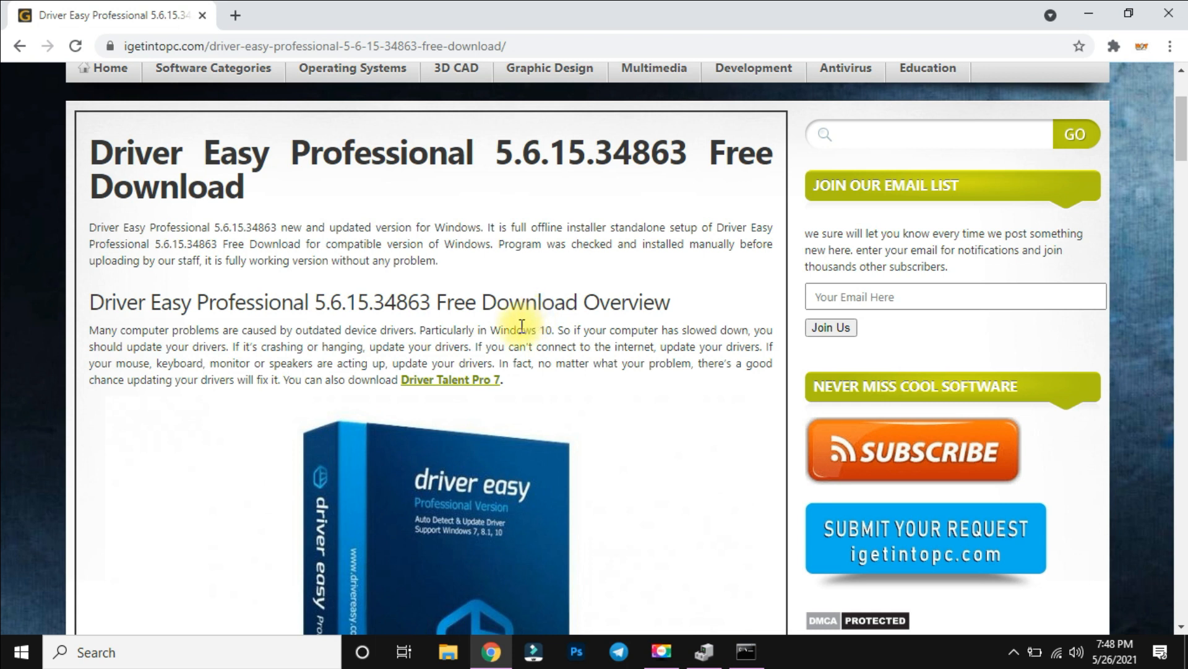
pyautogui.scroll(-4, 482, 279)
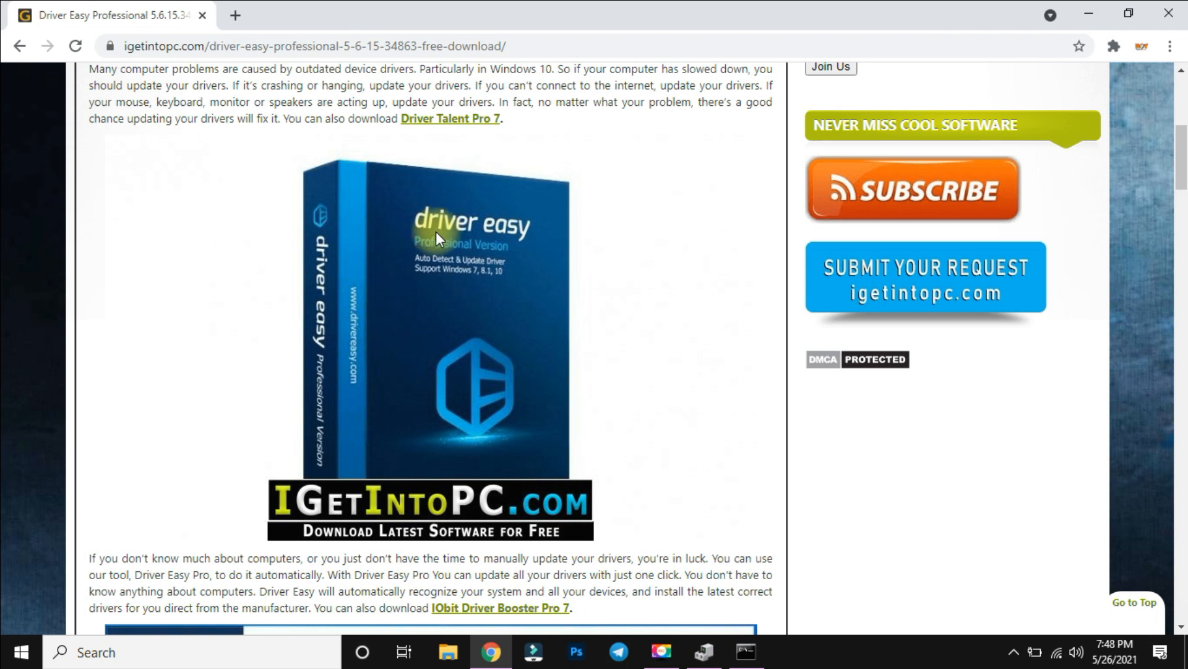
pyautogui.click(1080, 5)
pyautogui.rightClick(606, 180)
pyautogui.click(657, 234)
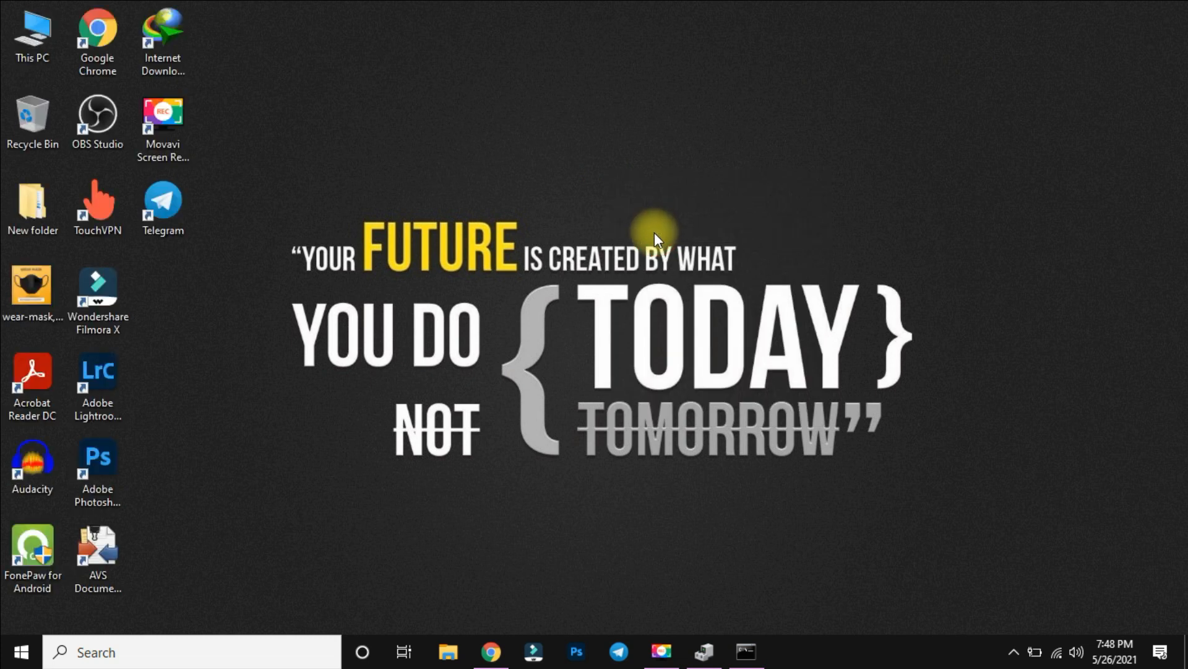